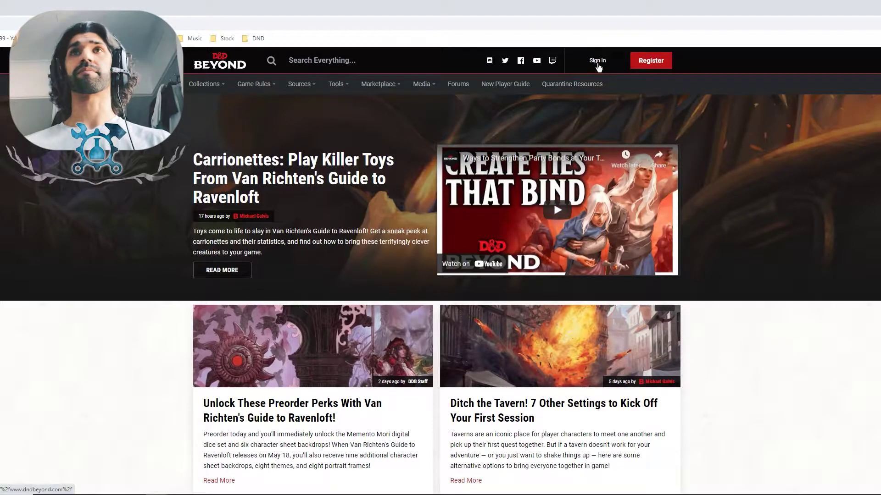
Sign in to the D&D Beyond account through a sign-in provider.
left_click(598, 63)
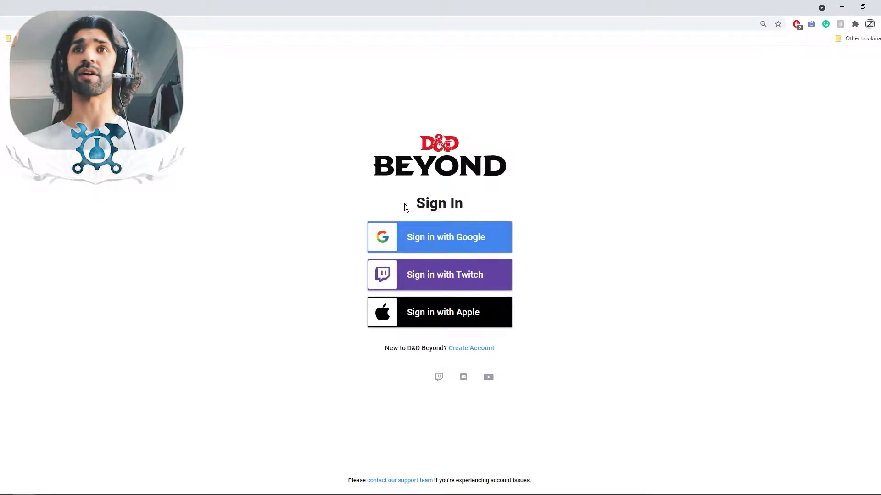
left_click(442, 240)
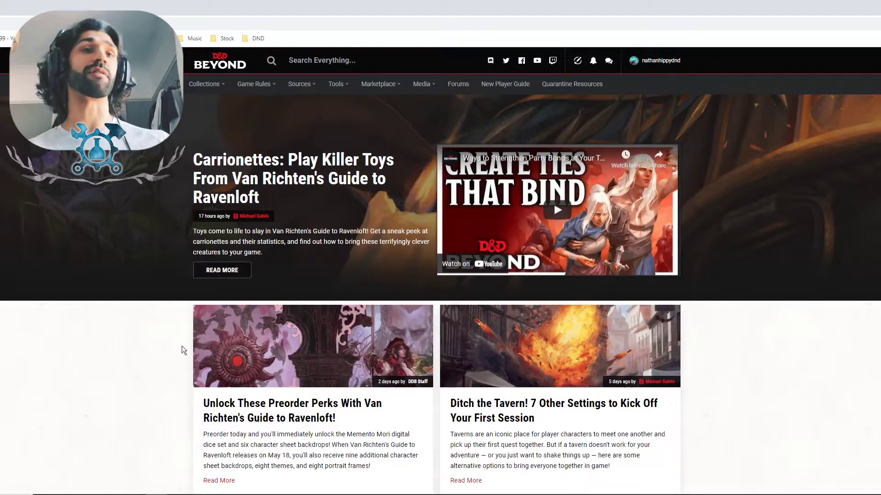
Open My Characters from Collections and start creating a new character.
mouse_move(218, 96)
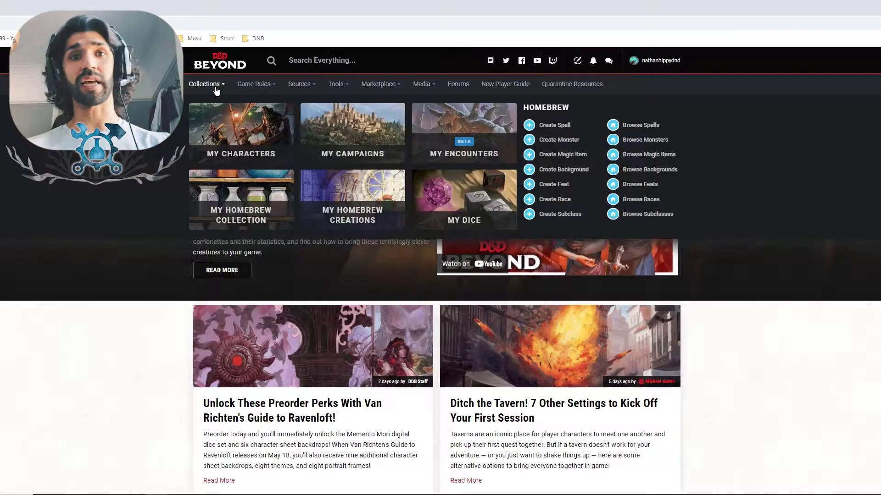
left_click(231, 140)
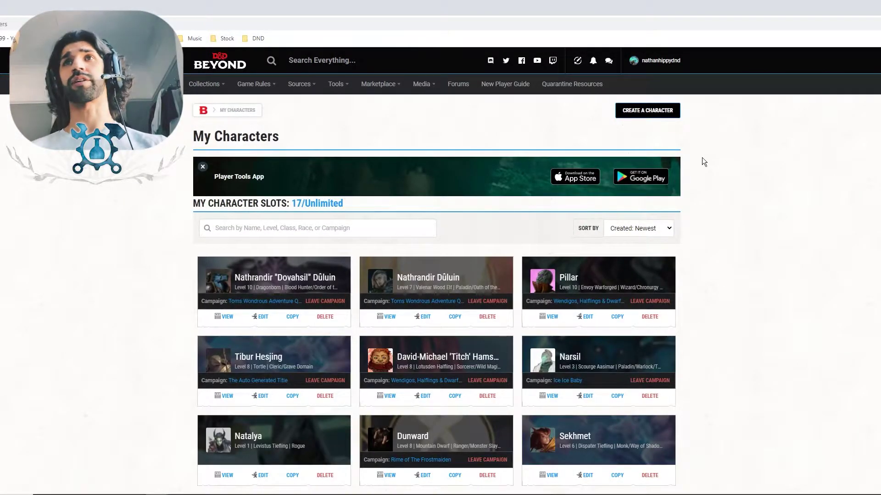
left_click(647, 112)
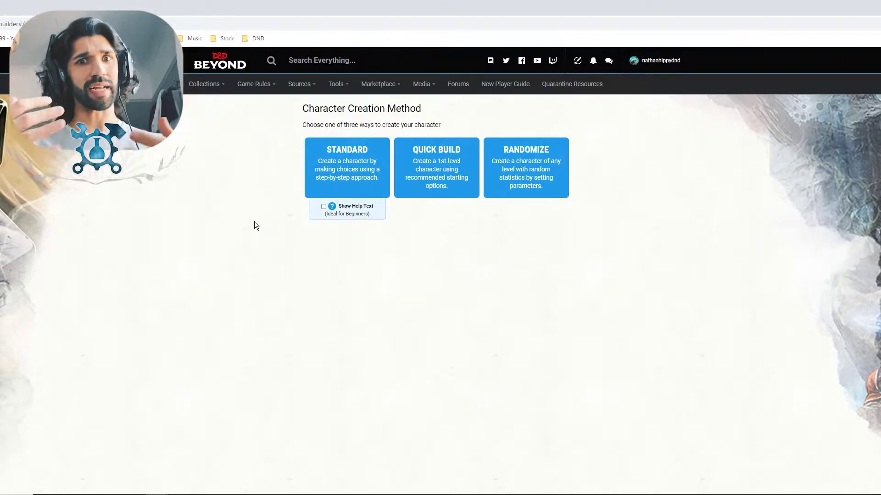
Turn on help text, choose the Standard creation method, and continue to preferences.
left_click(324, 207)
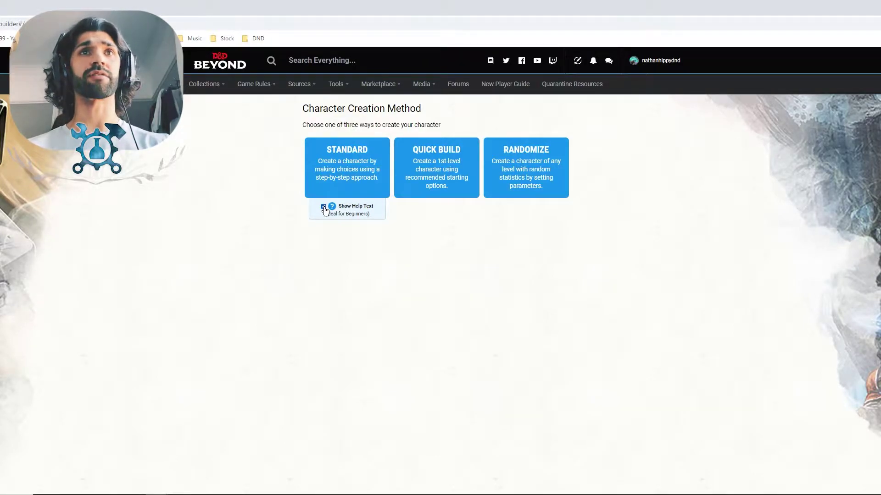
left_click(357, 183)
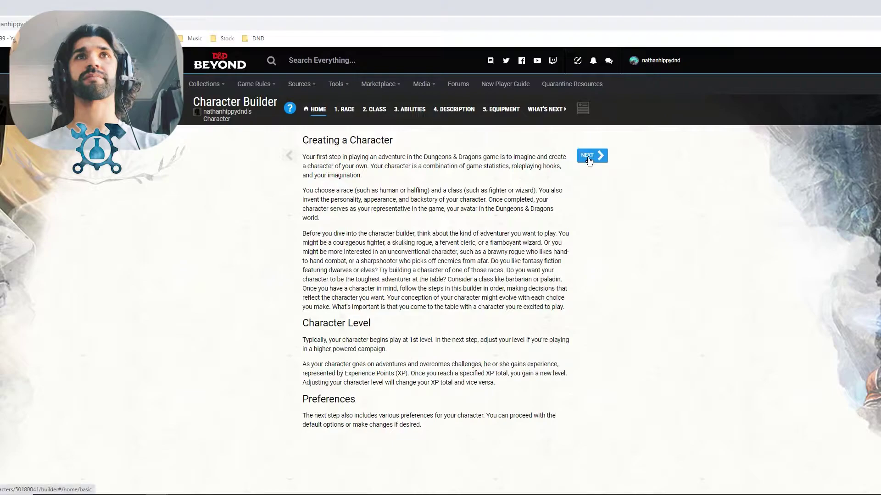
left_click(589, 158)
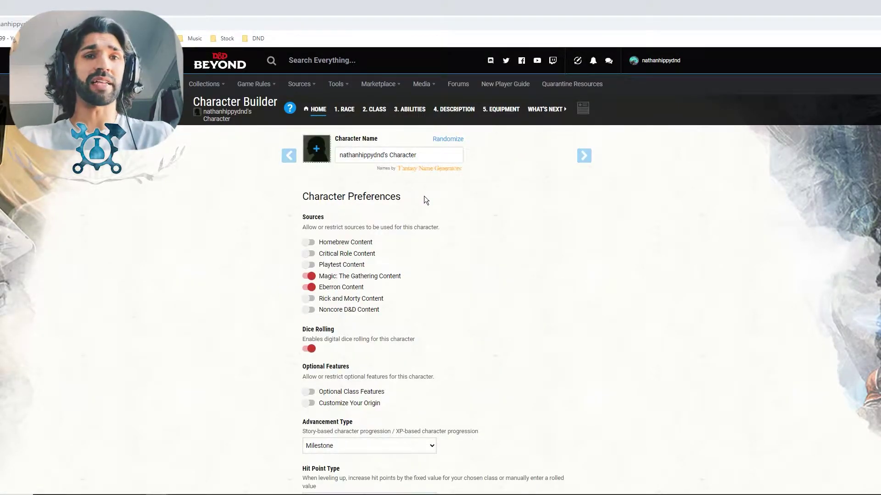
Randomize the character name until it reads Krummor.
left_click(448, 140)
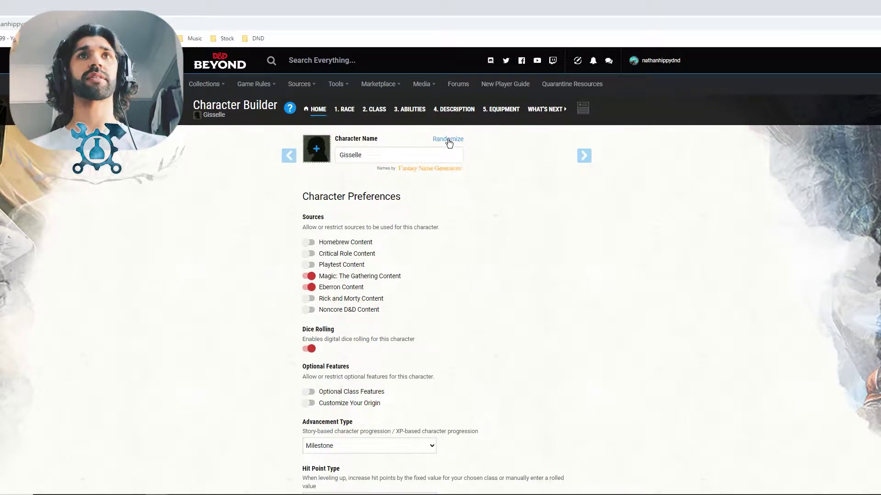
left_click(448, 140)
left_click(449, 140)
left_click(448, 140)
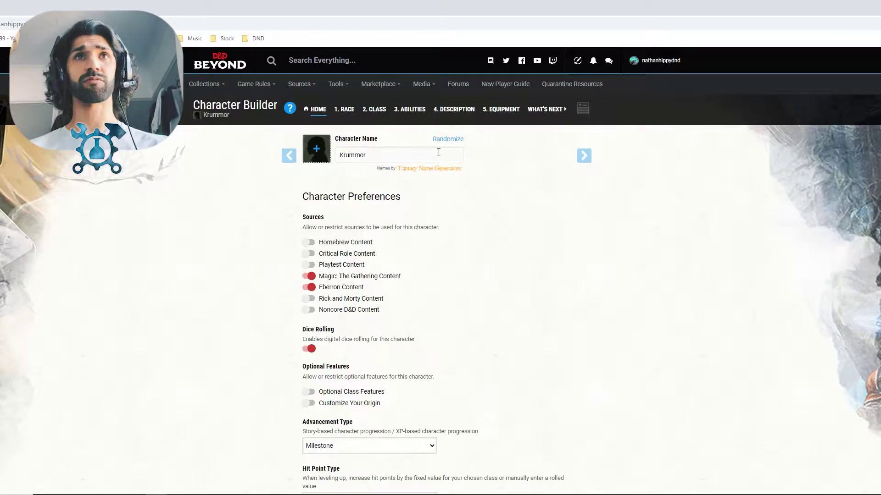
left_click(439, 152)
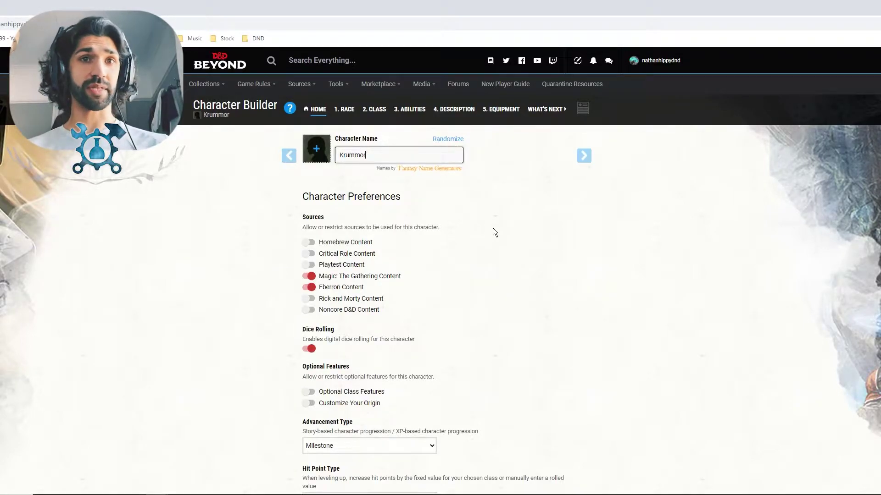
scroll(497, 257, "down", 4)
scroll(523, 271, "up", 4)
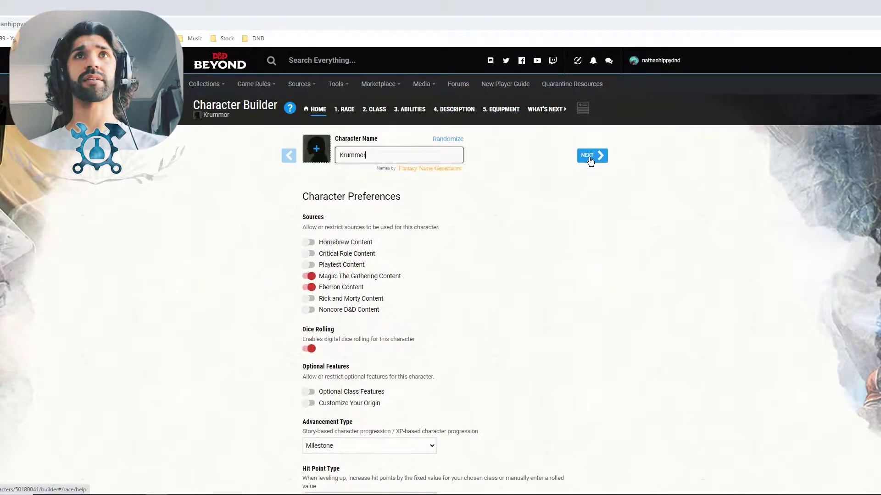
Advance from the builder home to the list of races.
left_click(591, 160)
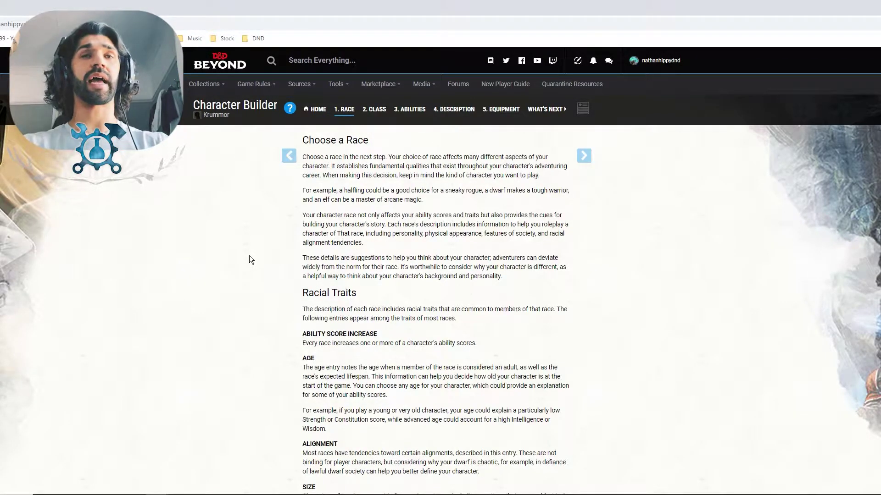
scroll(527, 299, "down", 5)
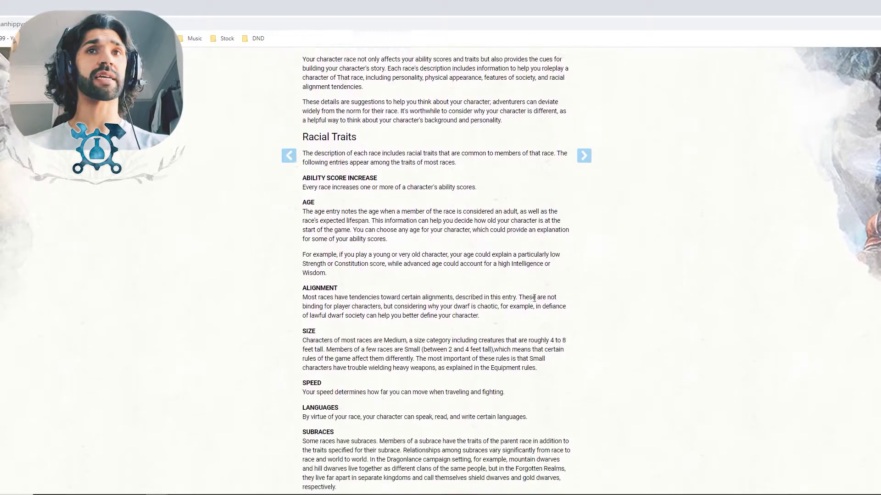
scroll(526, 299, "up", 5)
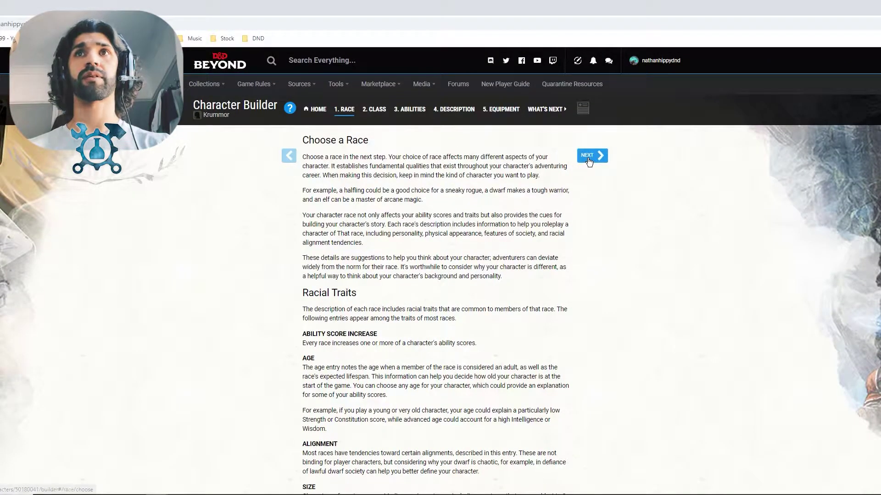
left_click(588, 156)
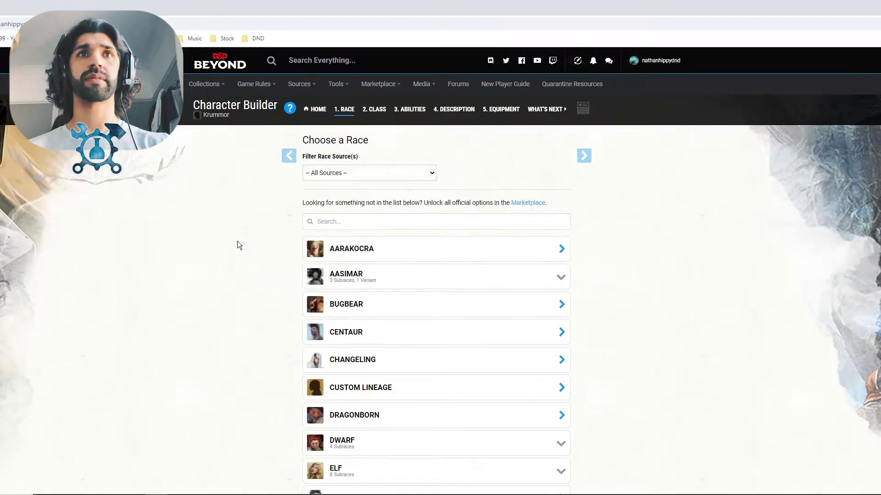
Expand Gnome and select Rock Gnome to view its +2 Intelligence, Darkvision and Gnome Cunning.
scroll(236, 242, "down", 3)
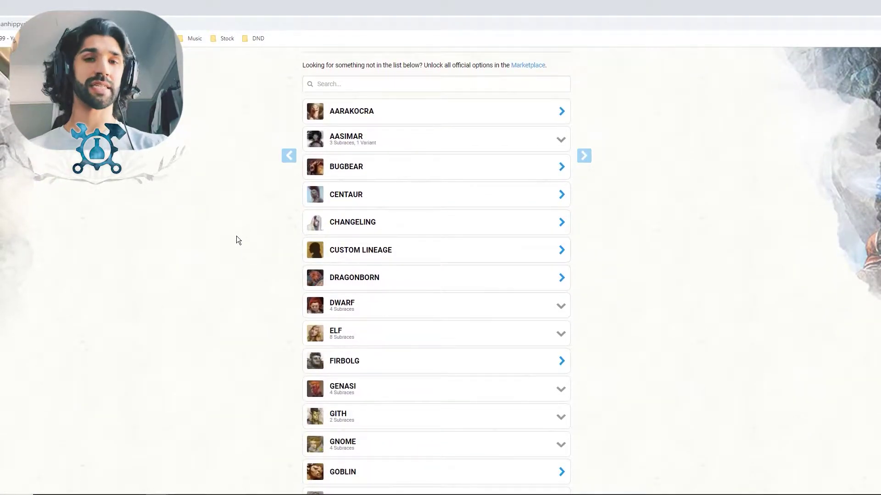
scroll(237, 236, "up", 3)
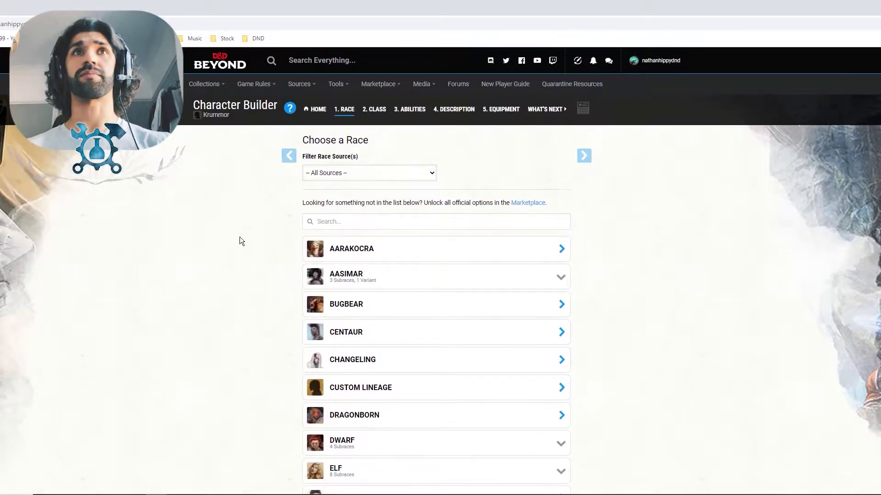
scroll(240, 236, "down", 4)
scroll(241, 237, "down", 6)
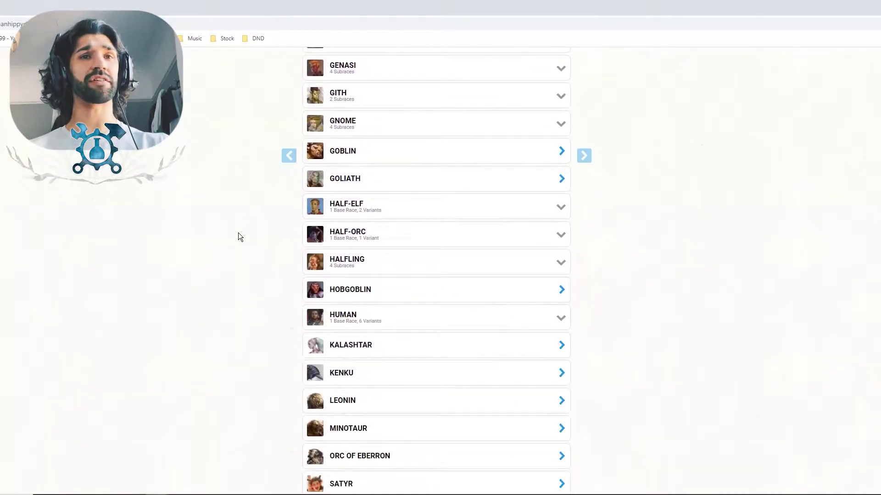
scroll(238, 236, "down", 3)
scroll(245, 239, "down", 3)
scroll(246, 247, "up", 3)
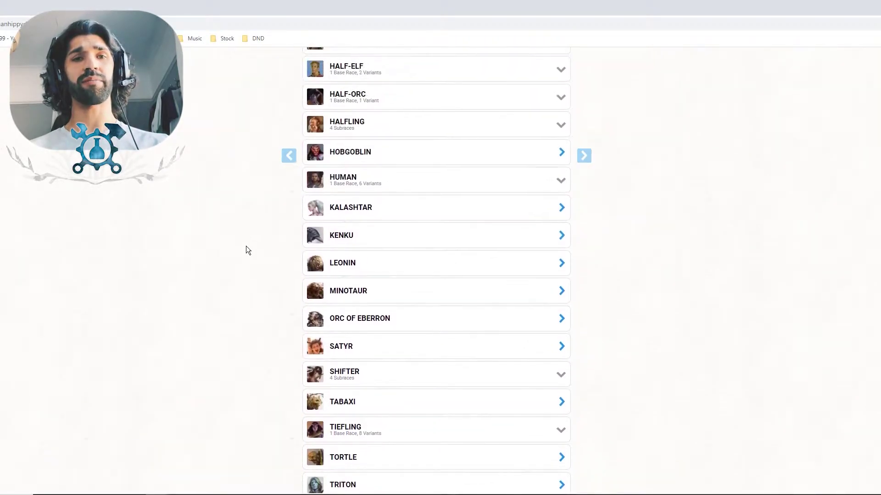
scroll(251, 249, "up", 7)
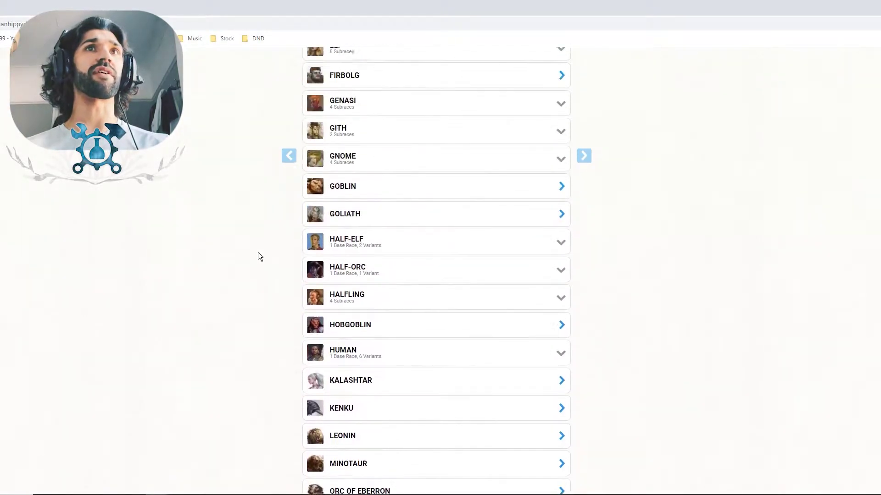
scroll(260, 264, "up", 3)
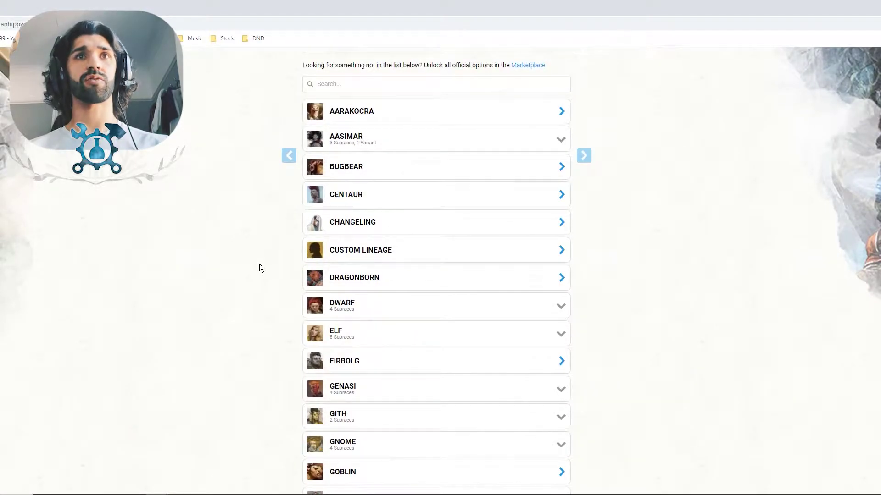
scroll(260, 264, "down", 1)
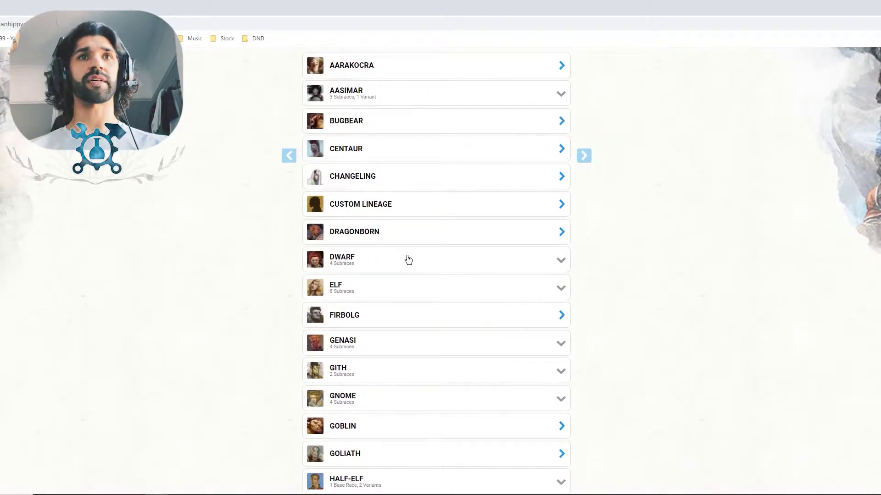
scroll(263, 273, "down", 2)
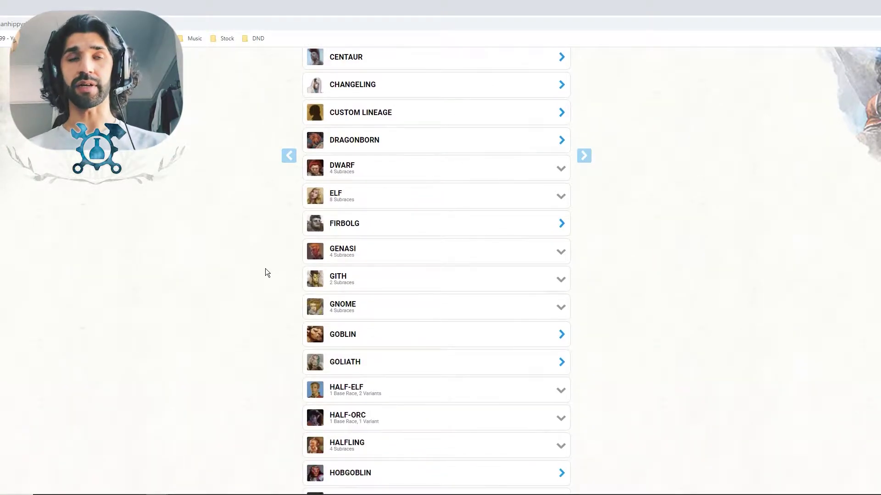
scroll(267, 273, "down", 1)
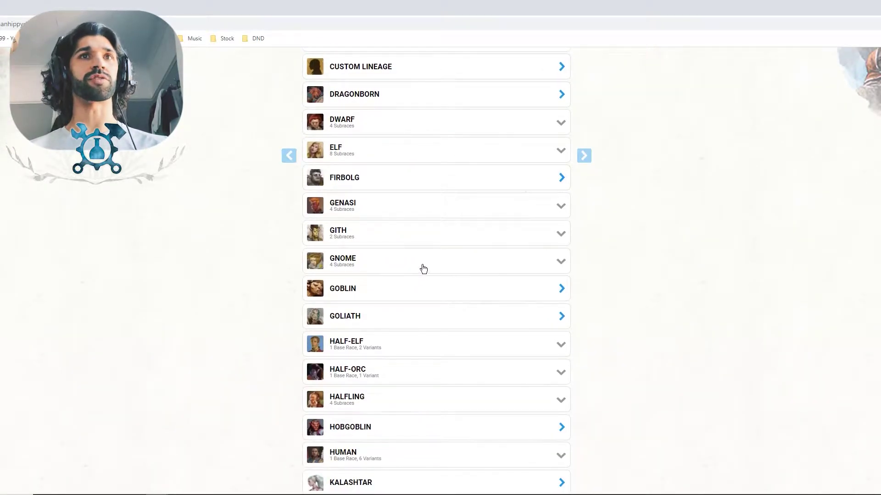
left_click(423, 269)
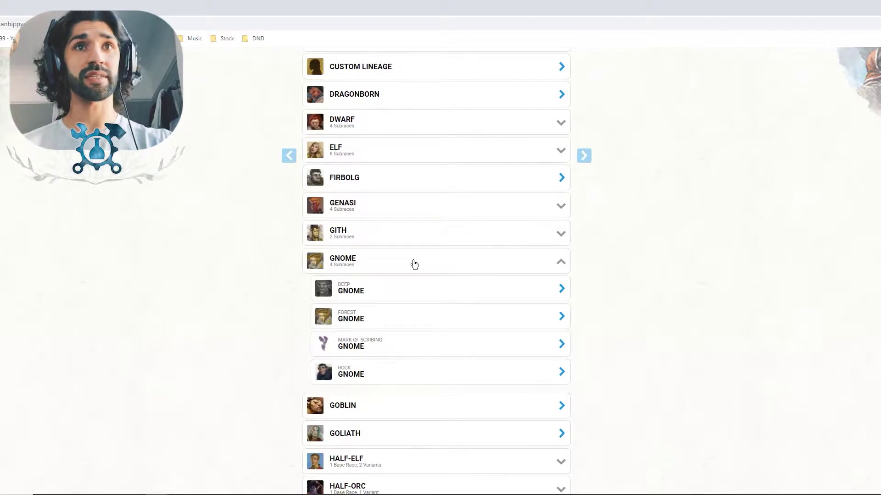
left_click(404, 381)
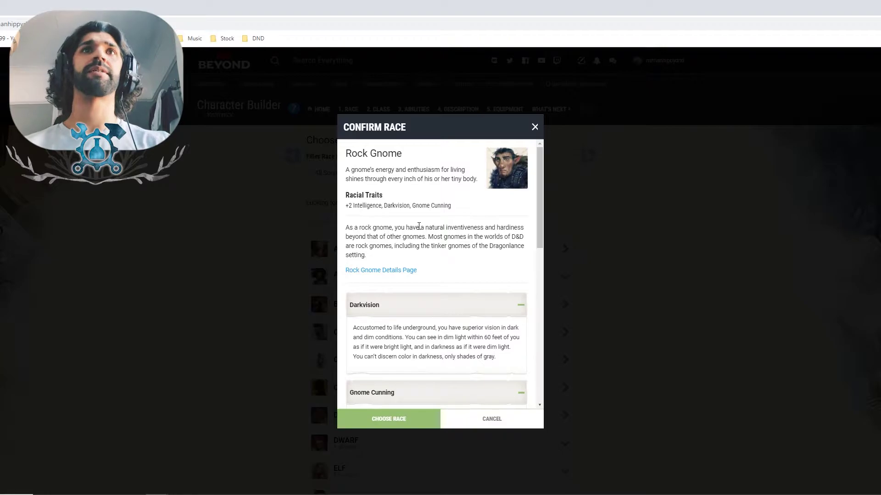
Scroll through Rock Gnome's traits in the Confirm Race dialog and choose it.
scroll(469, 233, "down", 3)
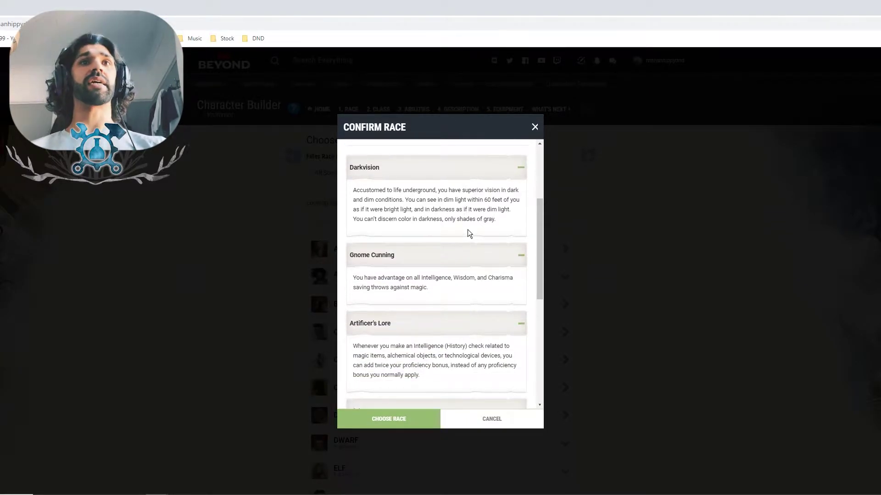
scroll(467, 229, "down", 6)
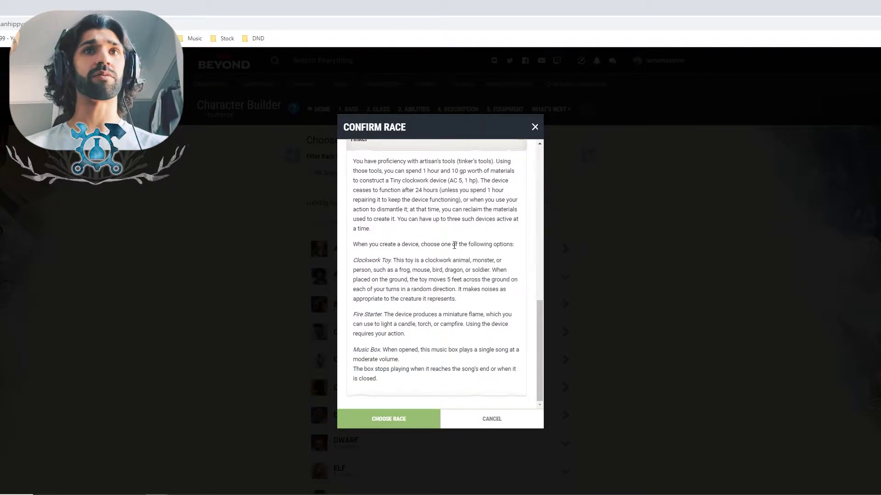
scroll(453, 247, "up", 10)
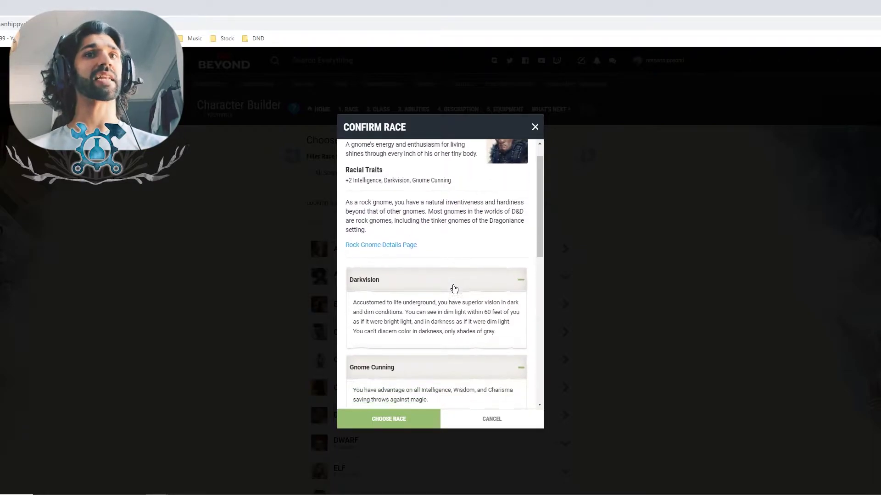
scroll(454, 289, "down", 1)
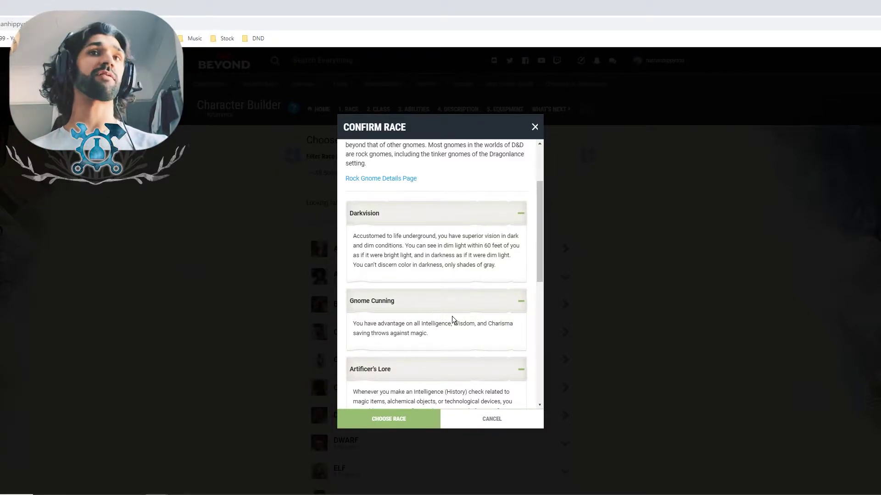
scroll(473, 226, "down", 2)
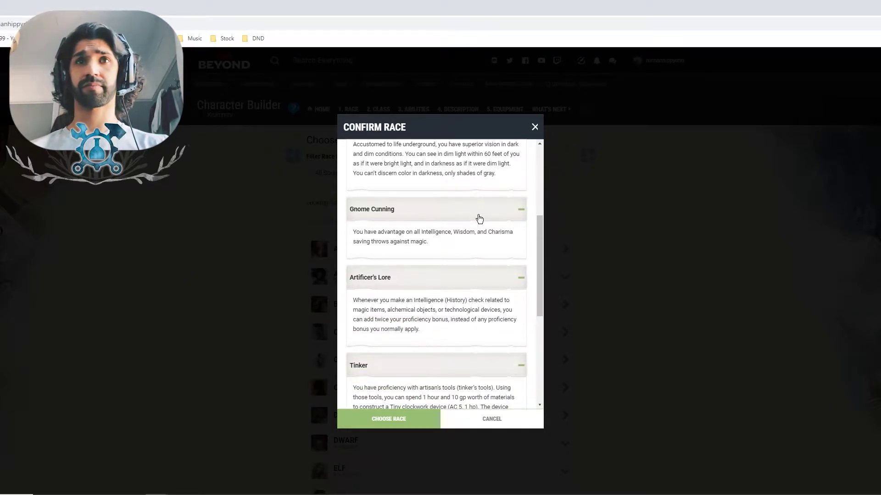
scroll(477, 222, "down", 2)
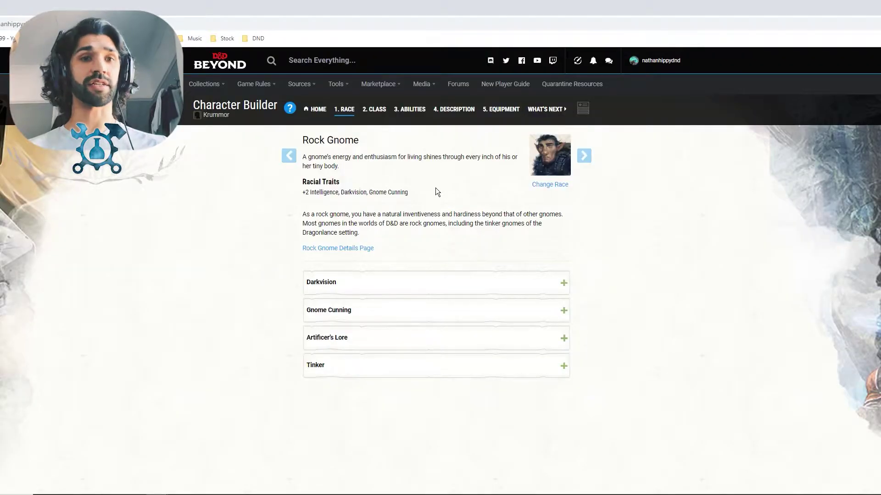
Advance to the class list and preview Artificer with its d8 Hit Die and Intelligence.
left_click(584, 156)
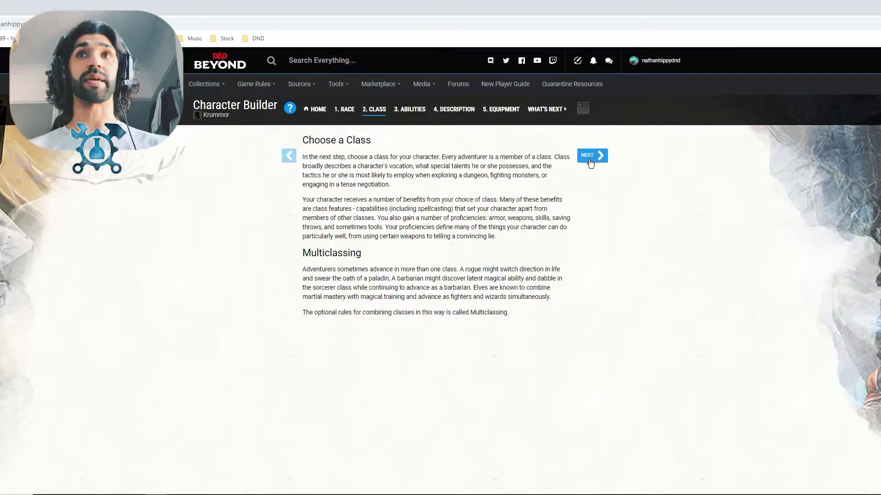
left_click(584, 156)
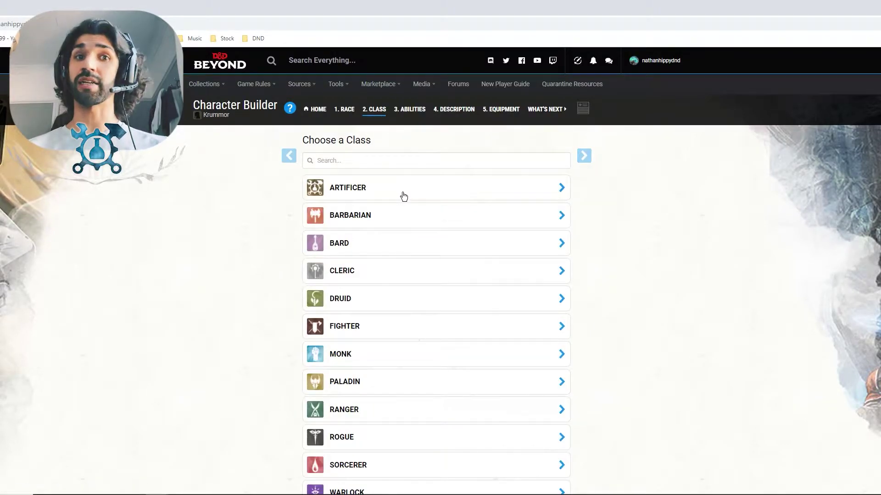
left_click(404, 197)
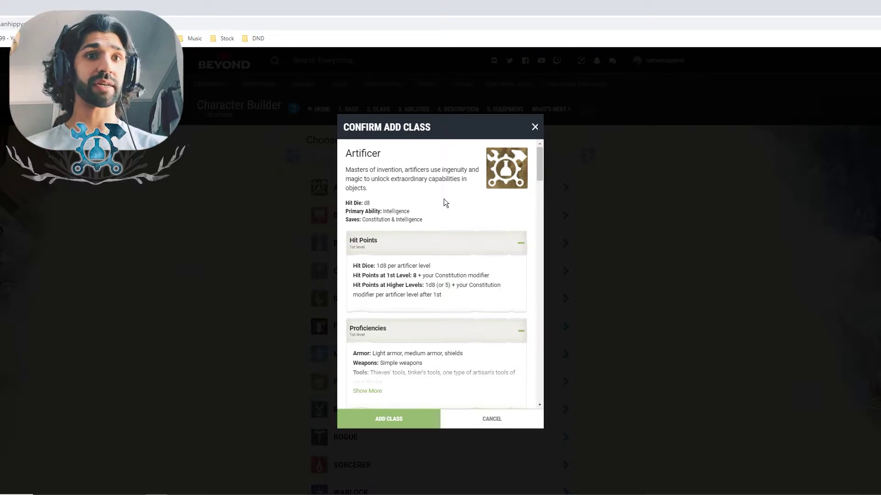
Expand the Proficiencies, Magical Tinkering and Spellcasting descriptions in the Artificer dialog.
scroll(456, 232, "down", 2)
scroll(403, 227, "up", 2)
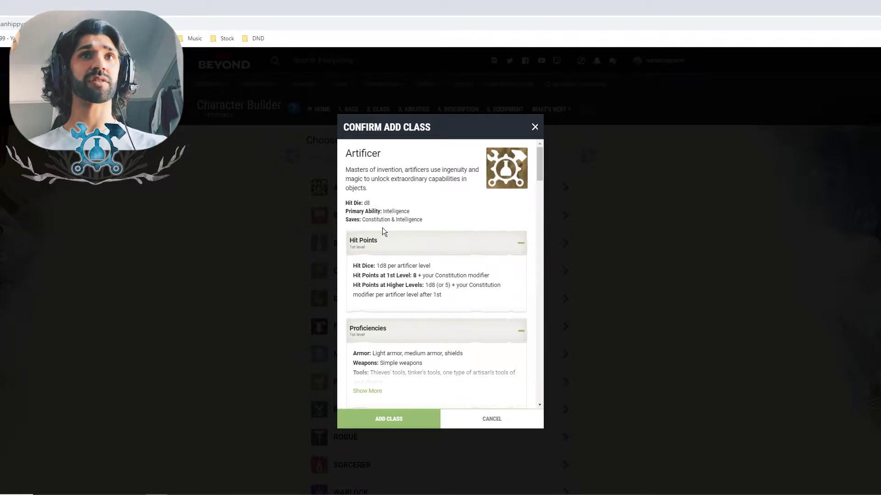
scroll(468, 250, "down", 3)
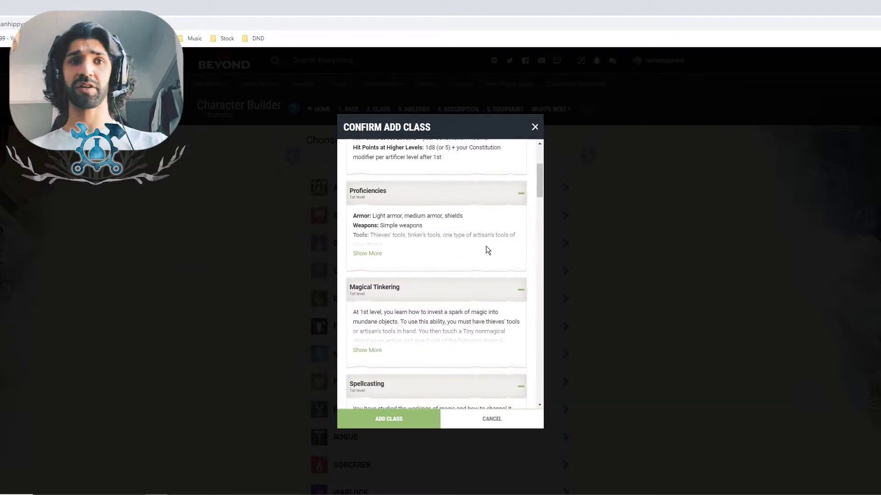
scroll(483, 247, "down", 1)
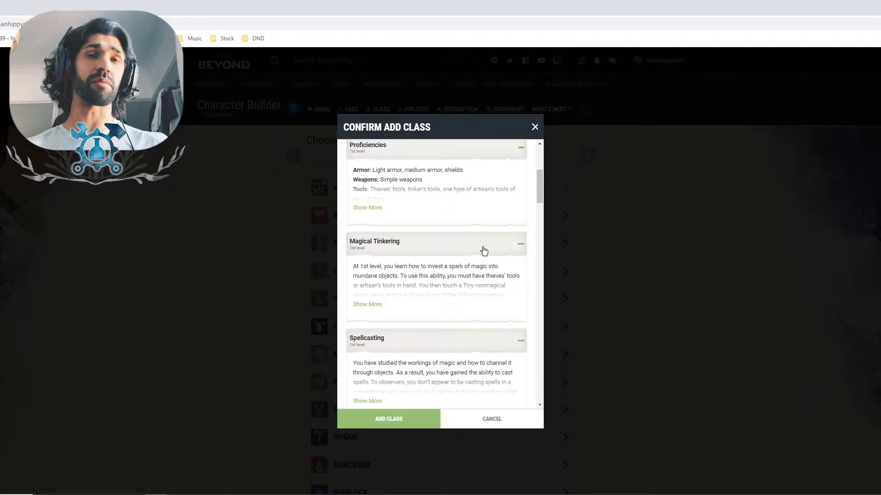
scroll(421, 290, "down", 1)
scroll(419, 287, "up", 2)
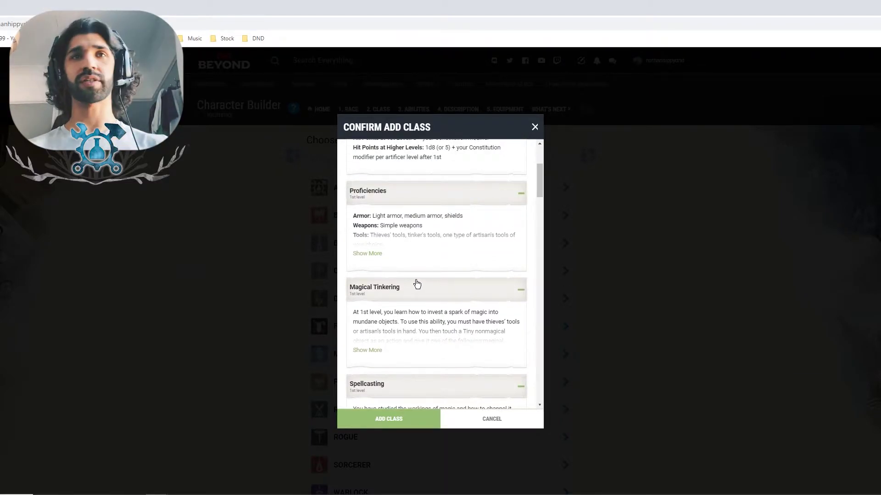
left_click(374, 254)
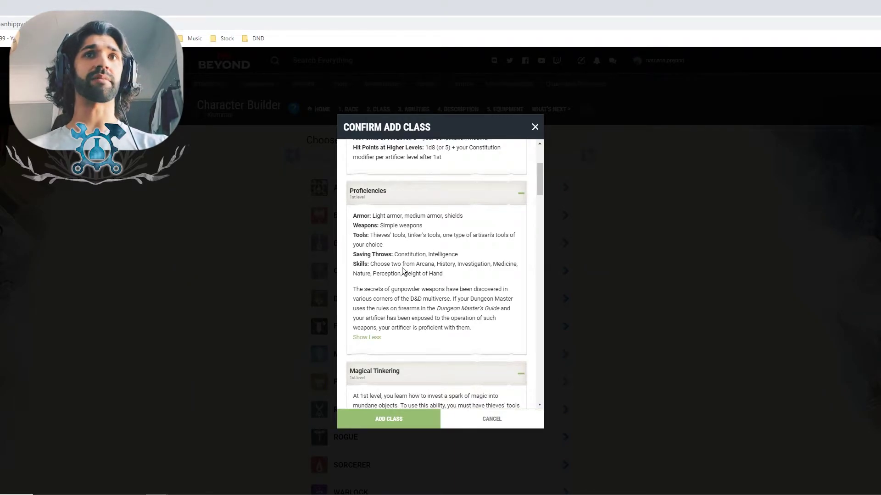
scroll(418, 288, "down", 2)
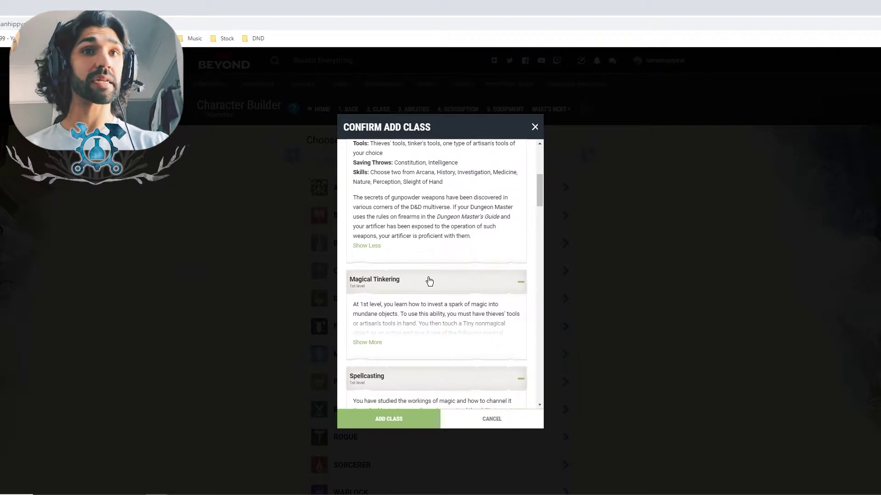
scroll(426, 285, "down", 1)
left_click(372, 297)
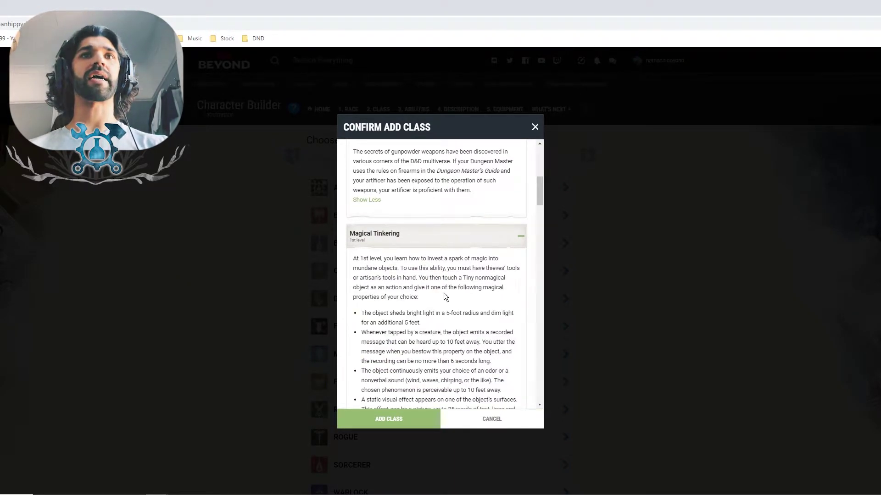
scroll(444, 295, "down", 2)
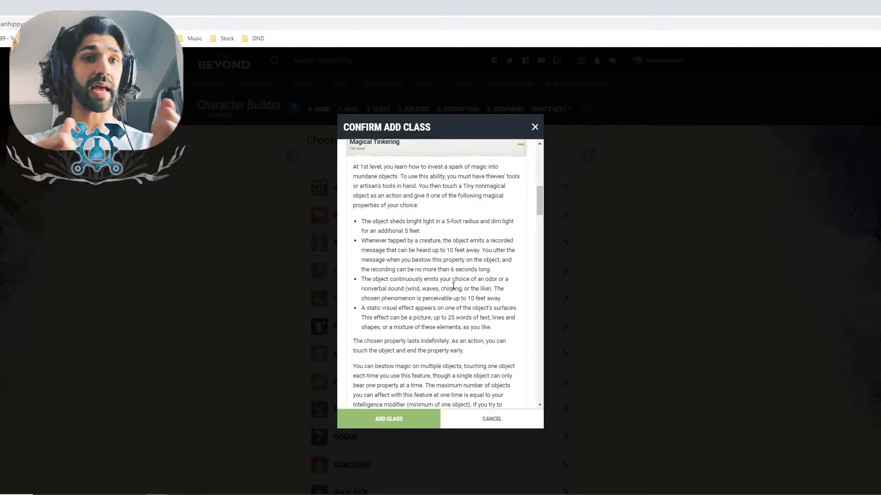
scroll(463, 285, "down", 6)
left_click(377, 256)
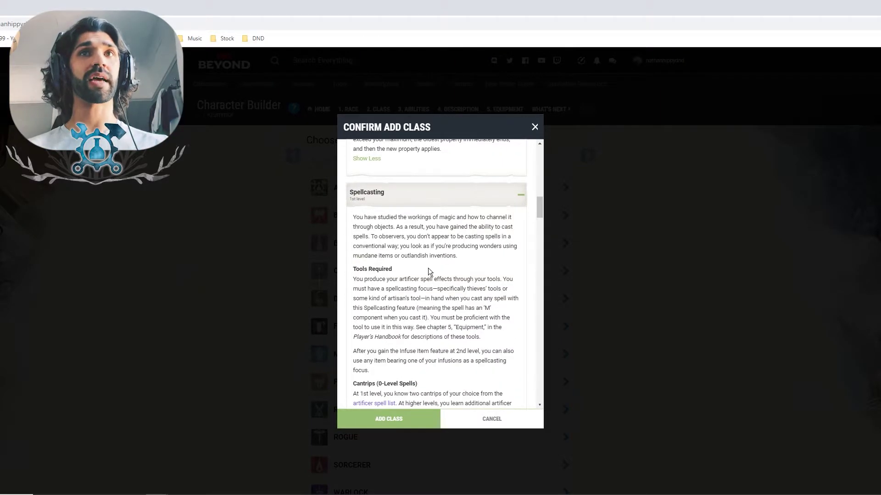
Add Artificer as Krummor's level 1 class with 8 max hit points.
scroll(442, 277, "down", 1)
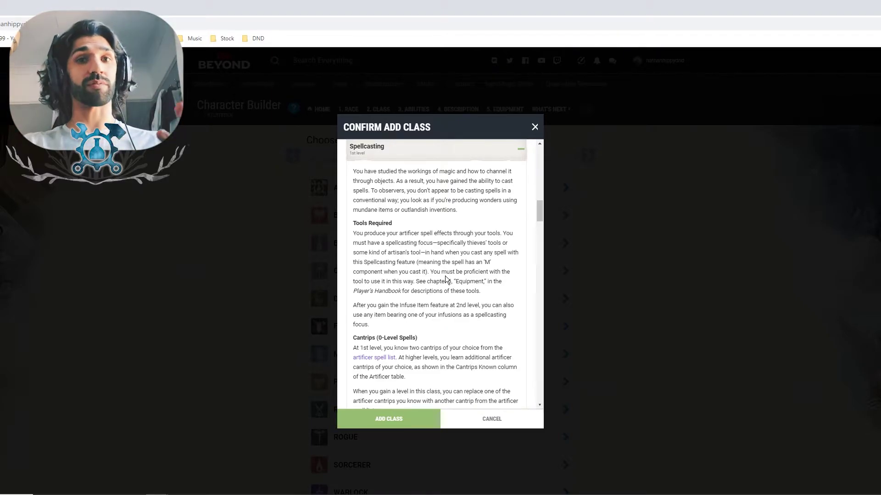
scroll(447, 282, "down", 4)
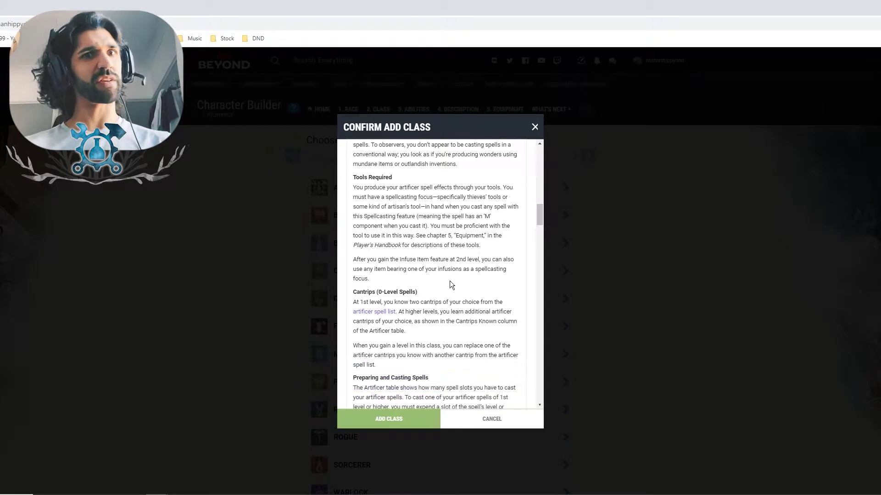
scroll(457, 289, "down", 5)
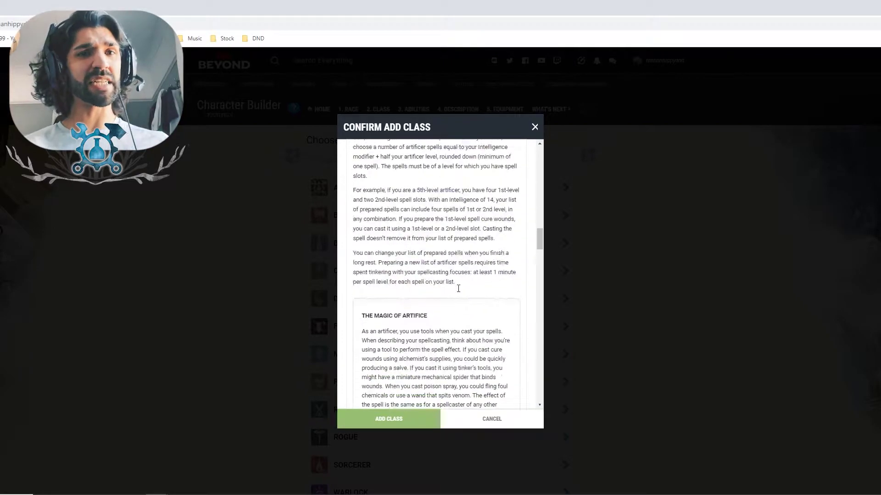
scroll(462, 288, "up", 1)
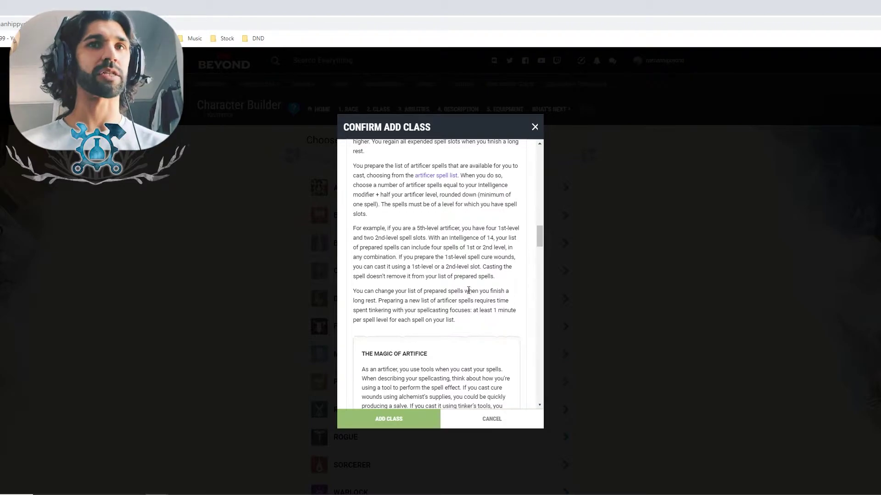
scroll(481, 294, "down", 2)
scroll(483, 295, "up", 5)
scroll(483, 294, "down", 10)
scroll(487, 292, "down", 3)
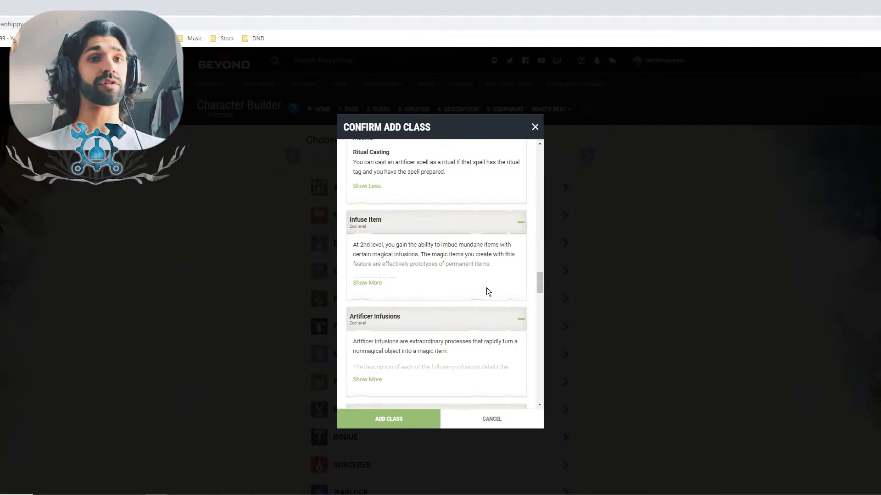
left_click(389, 419)
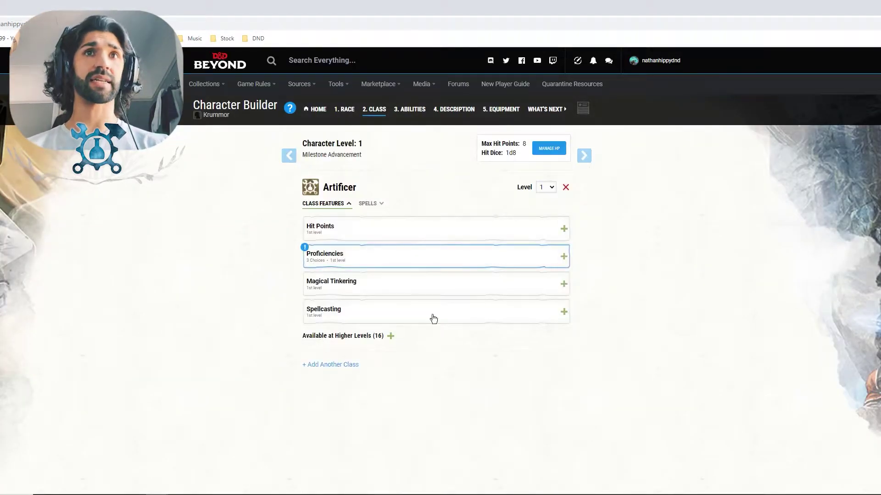
Expand the Artificer Proficiencies and pick Investigation as the first skill.
left_click(399, 265)
scroll(244, 299, "down", 1)
left_click(376, 287)
left_click(377, 288)
left_click(324, 271)
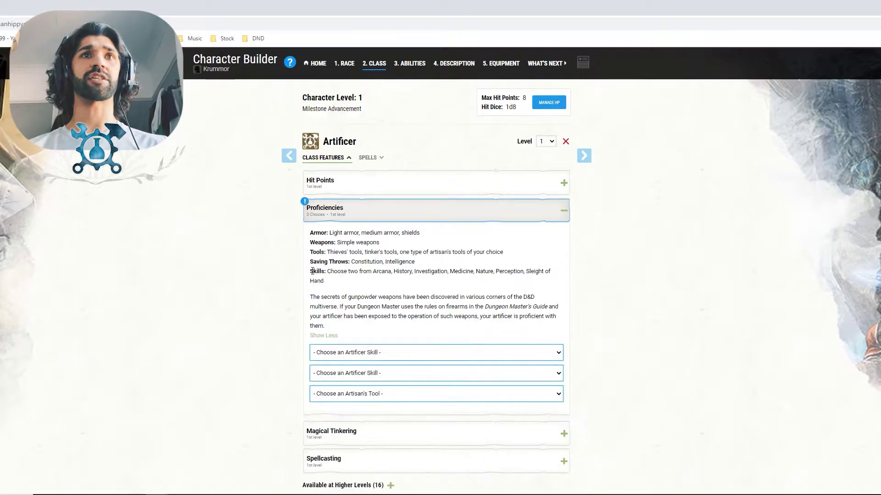
left_click_drag(330, 233, 436, 262)
left_click(354, 294)
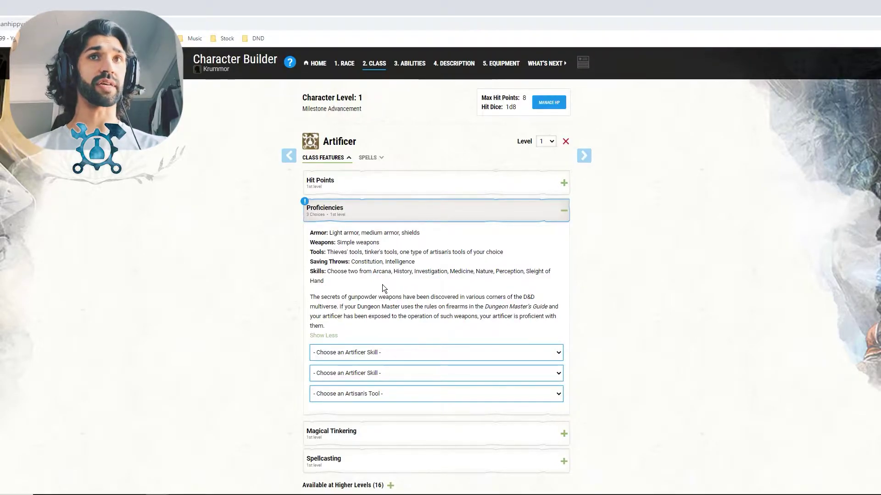
left_click(354, 353)
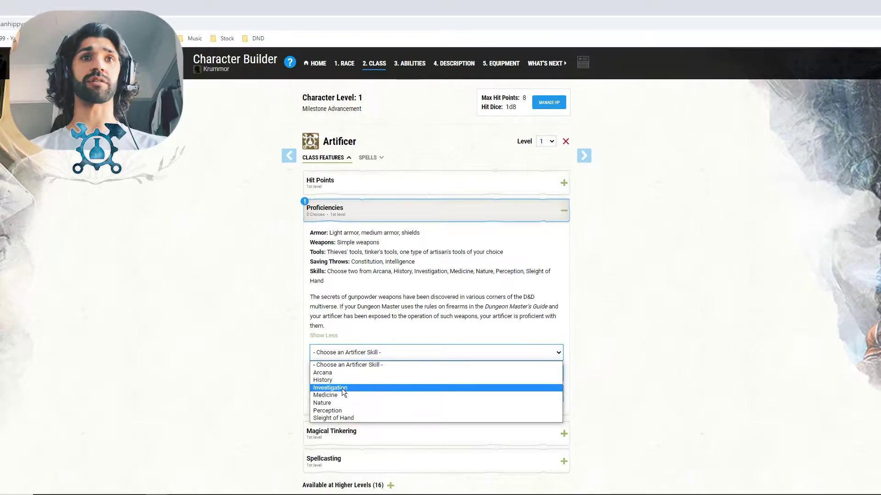
left_click(342, 389)
Pick Arcana as the second skill and Smith's Tools as the artisan's tool.
scroll(276, 356, "down", 2)
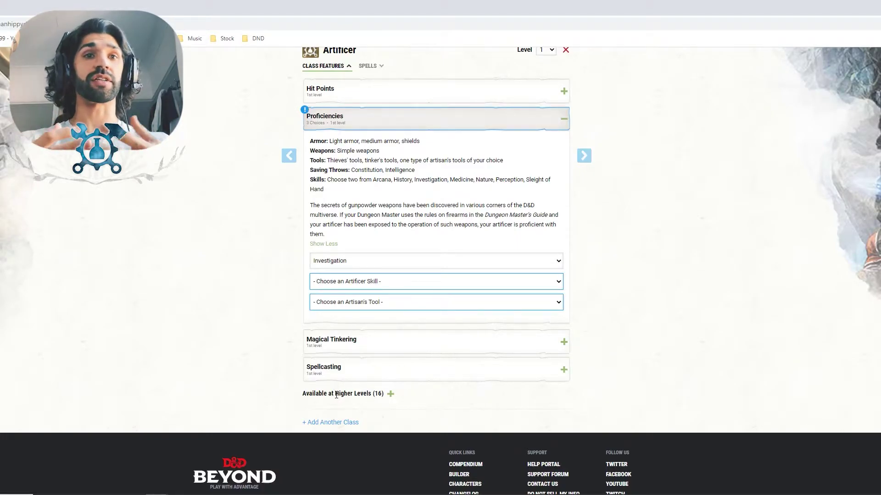
left_click(391, 283)
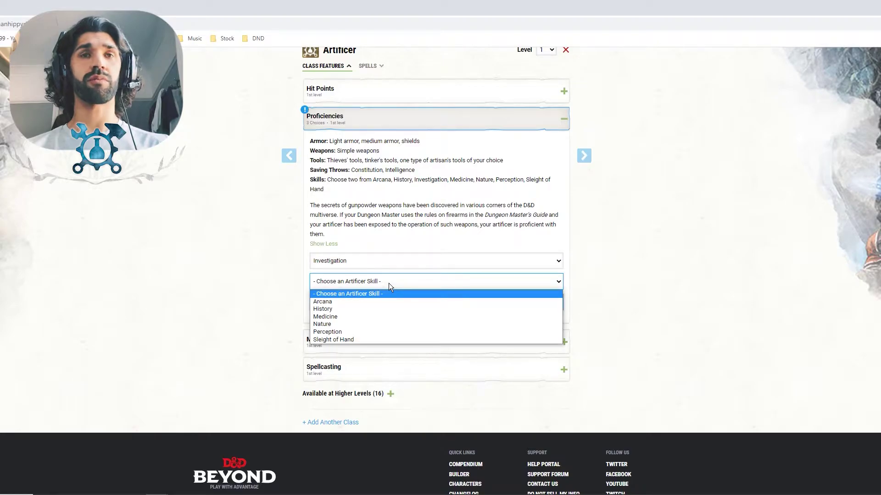
left_click(343, 301)
left_click(356, 284)
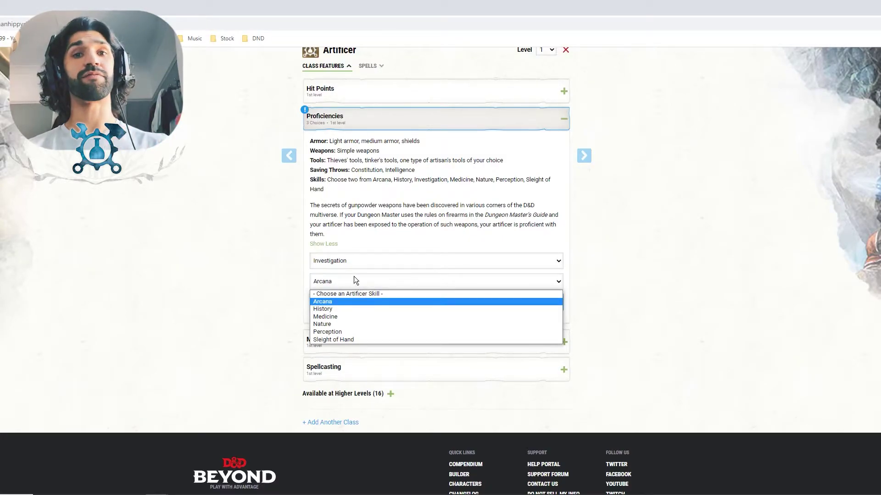
left_click(347, 302)
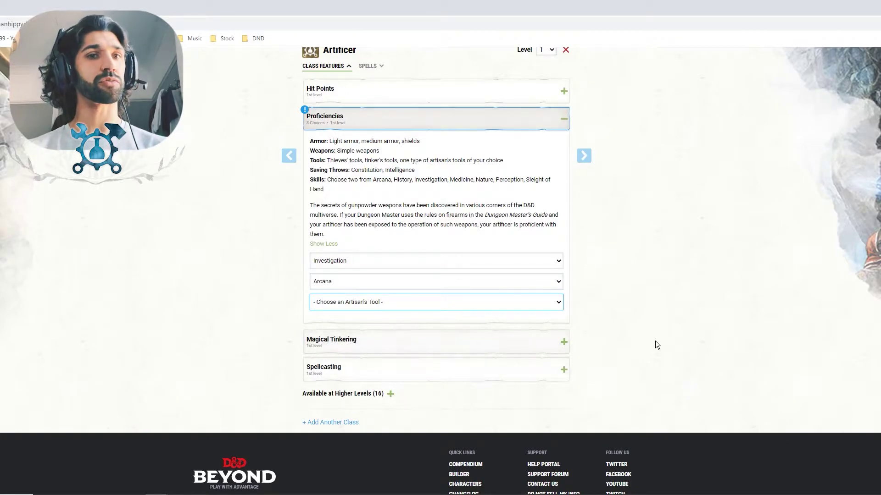
left_click(373, 303)
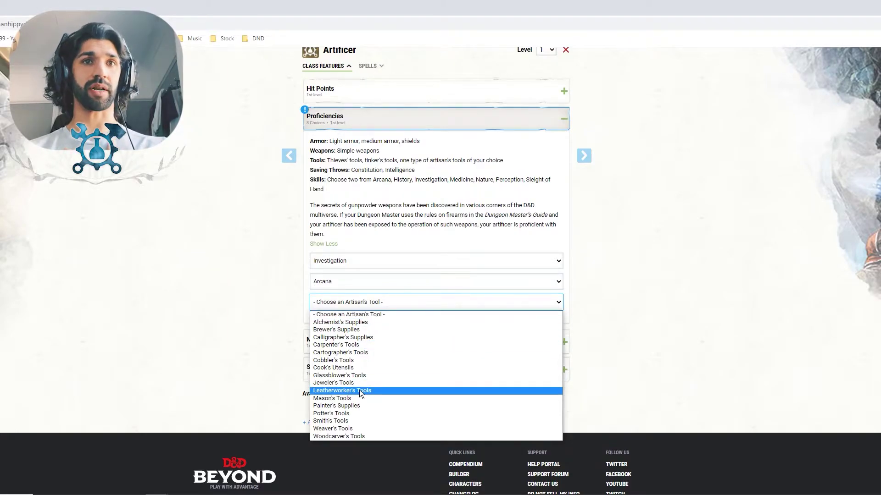
left_click(343, 420)
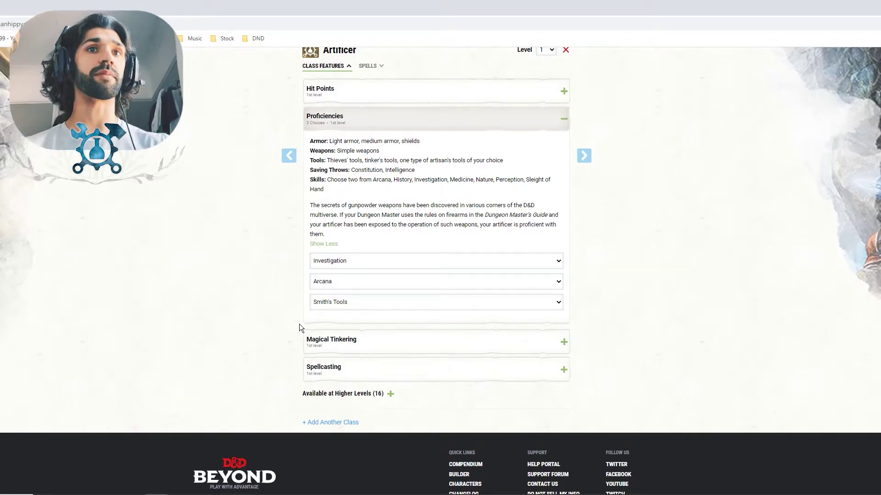
left_click(468, 120)
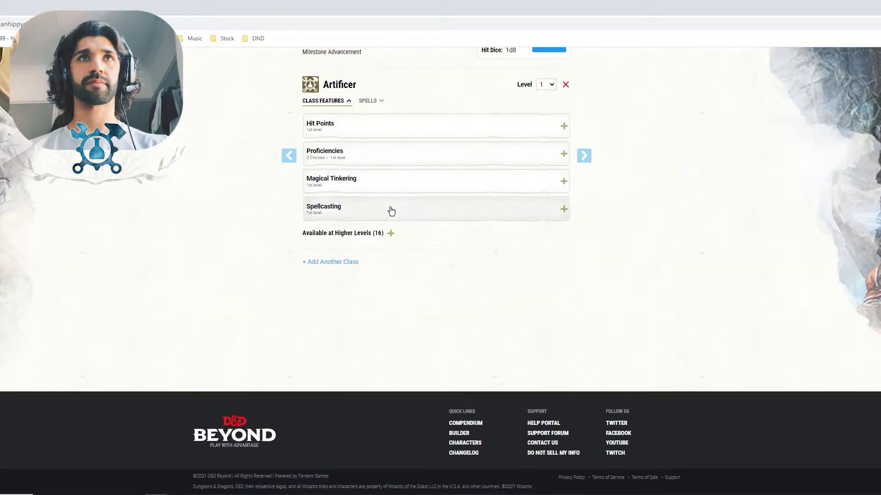
left_click(428, 185)
left_click(325, 242)
scroll(321, 251, "down", 1)
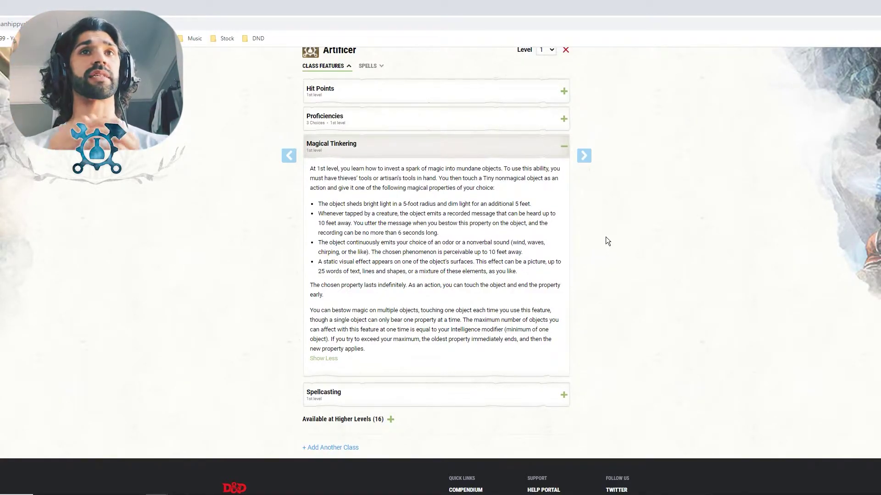
left_click(348, 394)
left_click(327, 264)
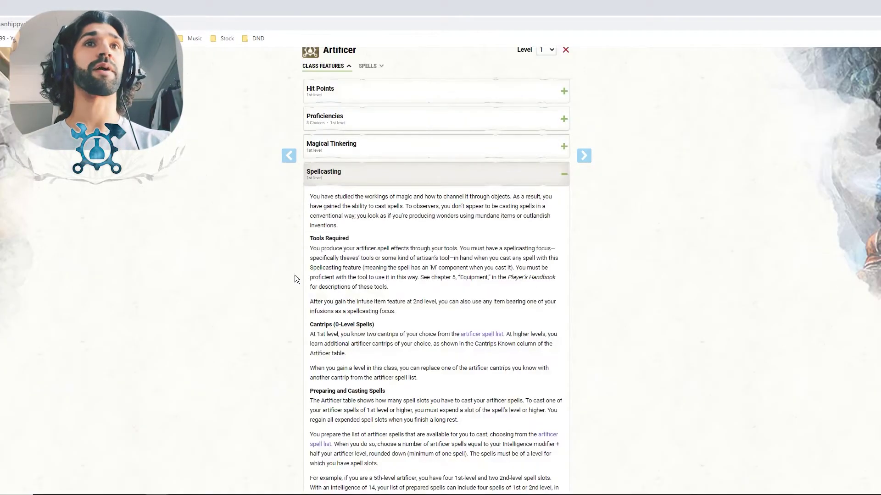
scroll(285, 255, "down", 3)
scroll(285, 251, "down", 2)
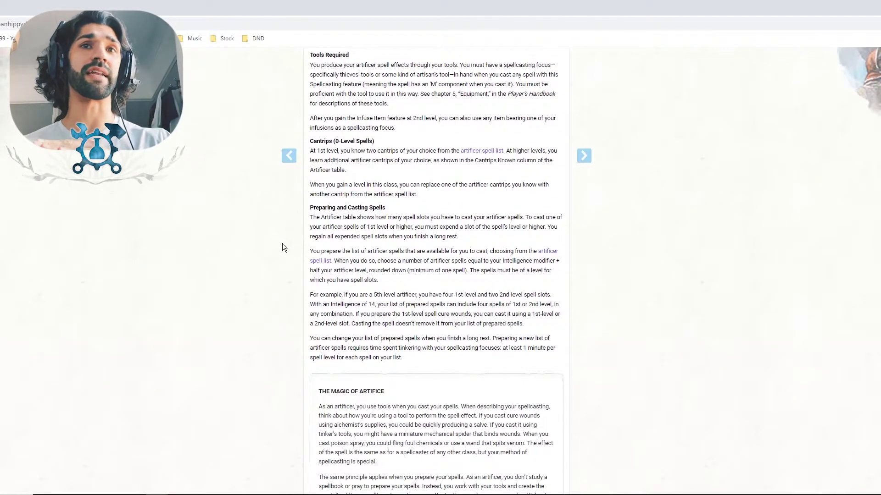
scroll(279, 246, "down", 6)
scroll(282, 245, "down", 1)
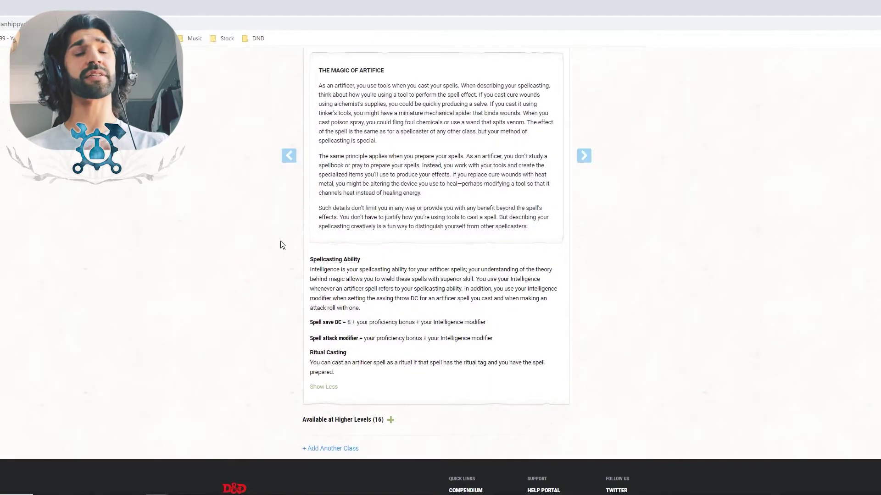
scroll(281, 245, "up", 8)
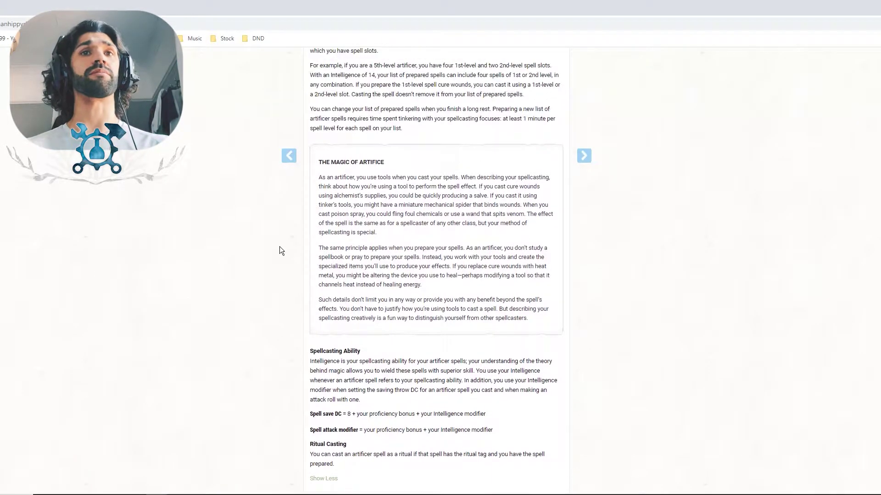
scroll(389, 277, "up", 3)
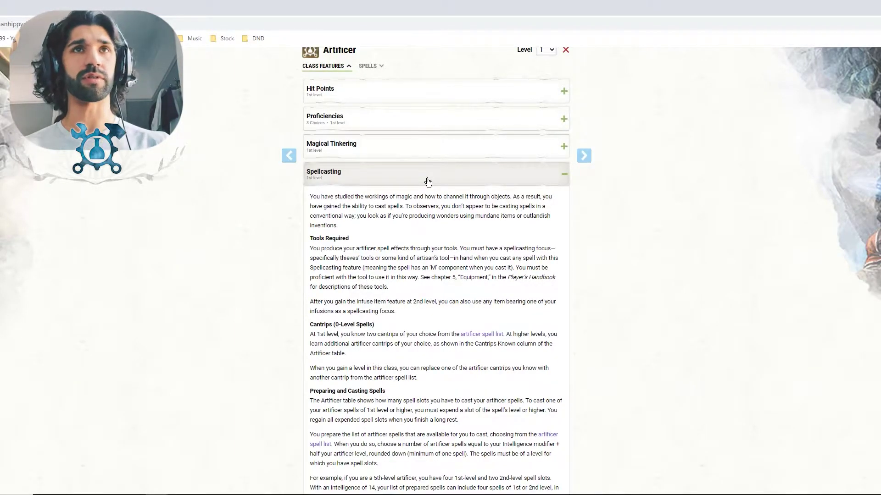
left_click(427, 183)
scroll(378, 307, "up", 3)
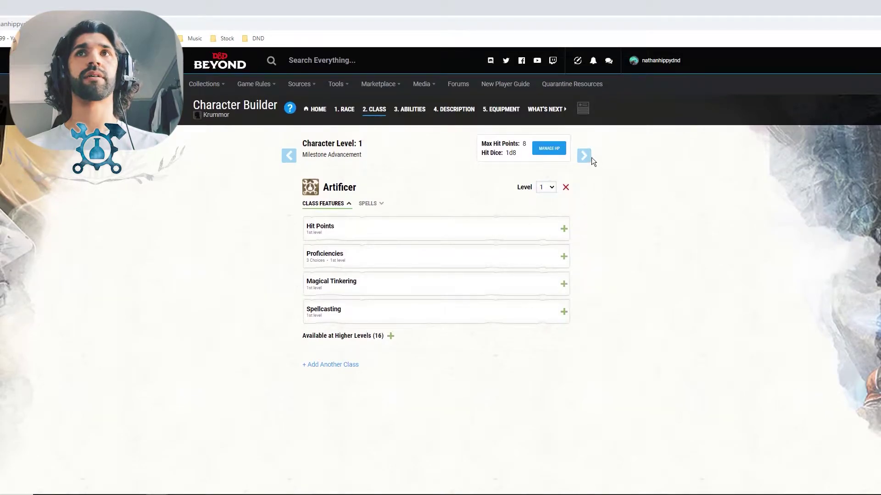
Advance to the Abilities step and choose Standard Array as the generation method.
left_click(591, 157)
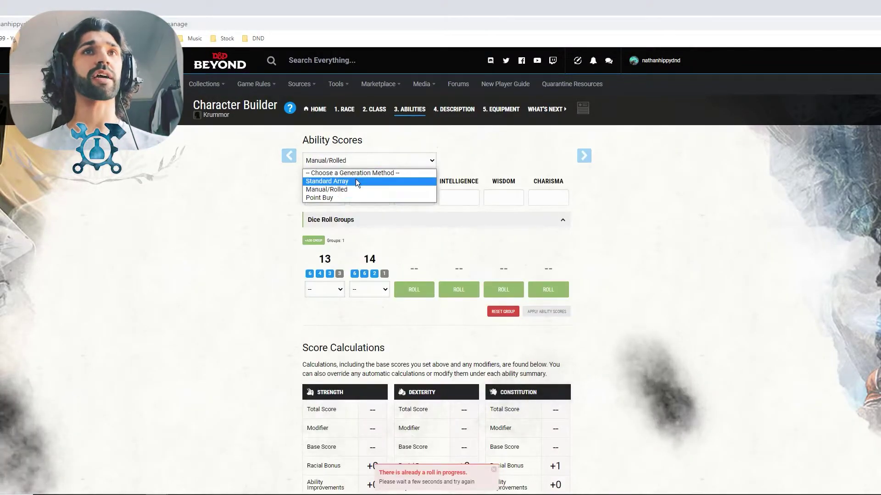
left_click(356, 179)
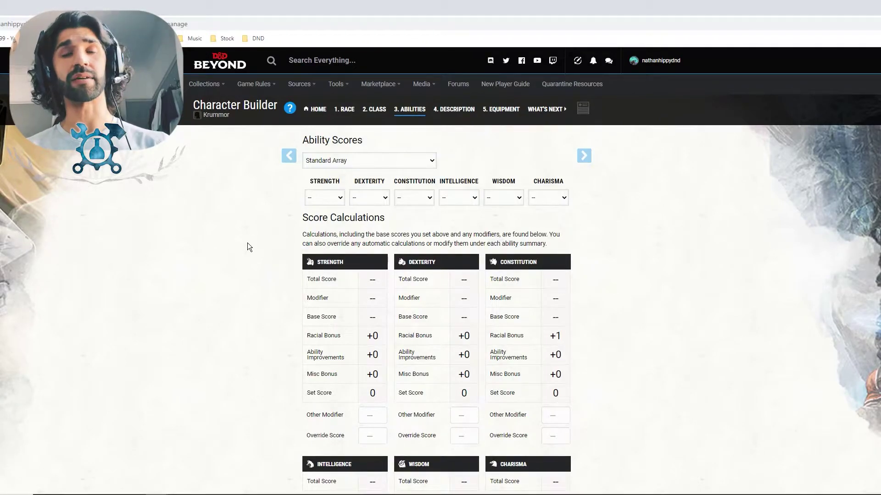
scroll(259, 253, "down", 1)
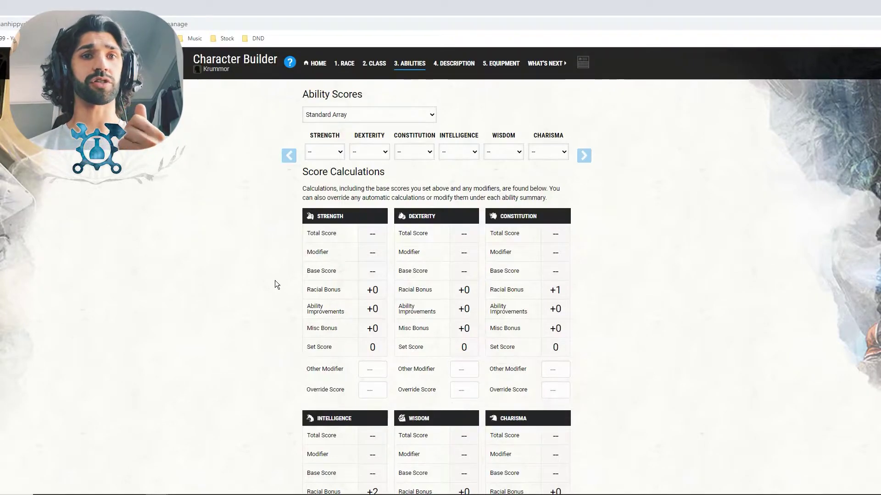
Assign 15 to Intelligence and 14 to Constitution.
left_click(461, 155)
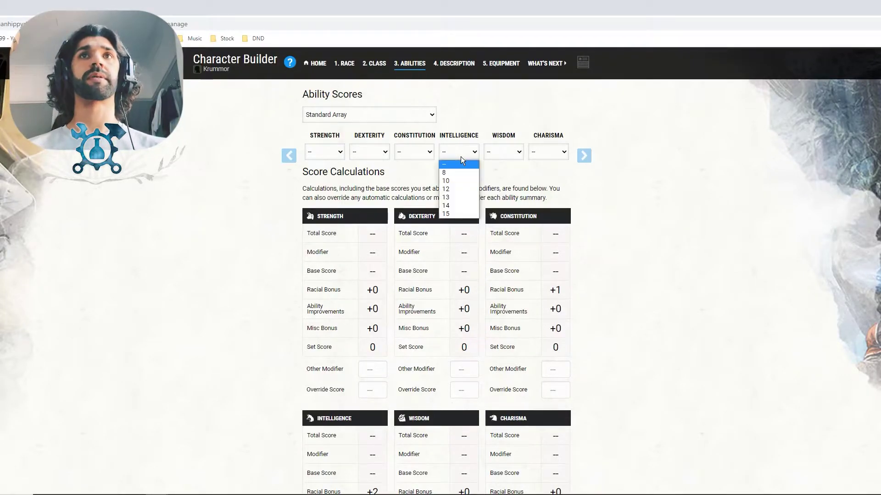
left_click(454, 214)
scroll(418, 188, "down", 2)
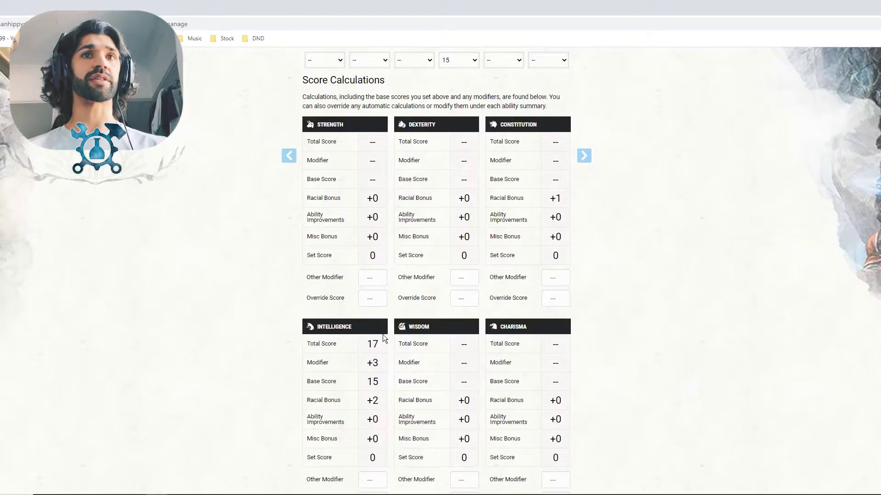
scroll(401, 335, "up", 3)
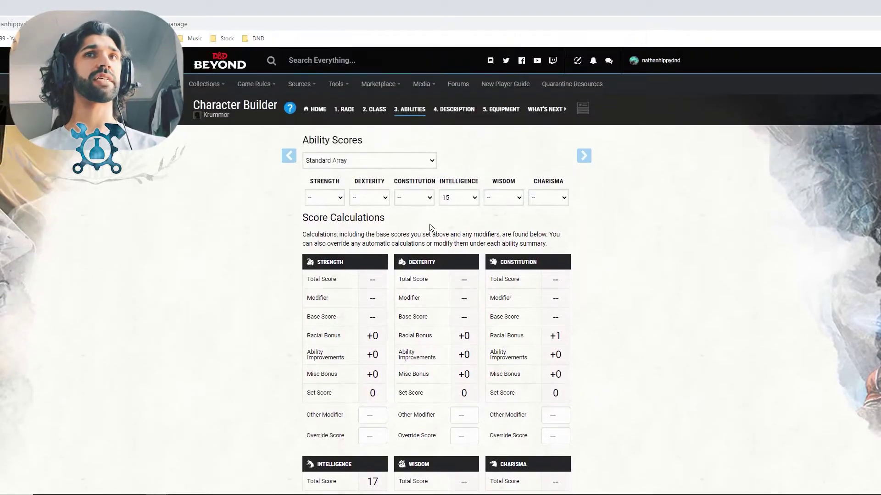
left_click(419, 200)
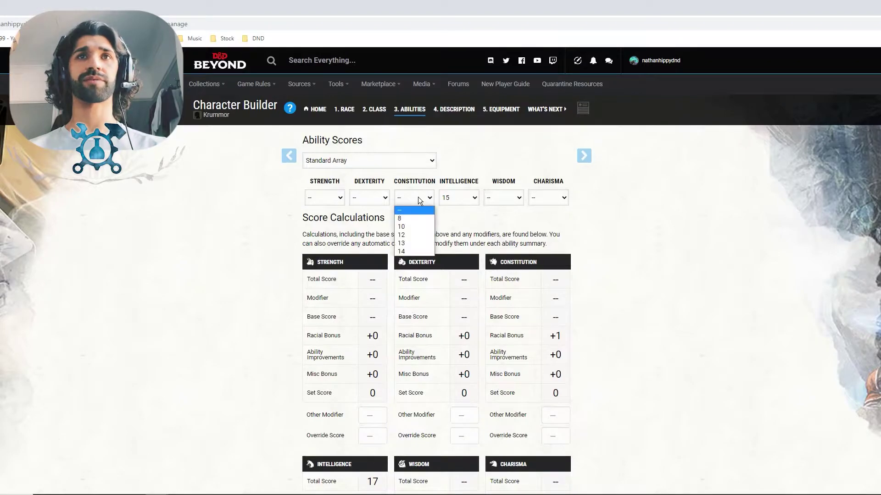
left_click(417, 252)
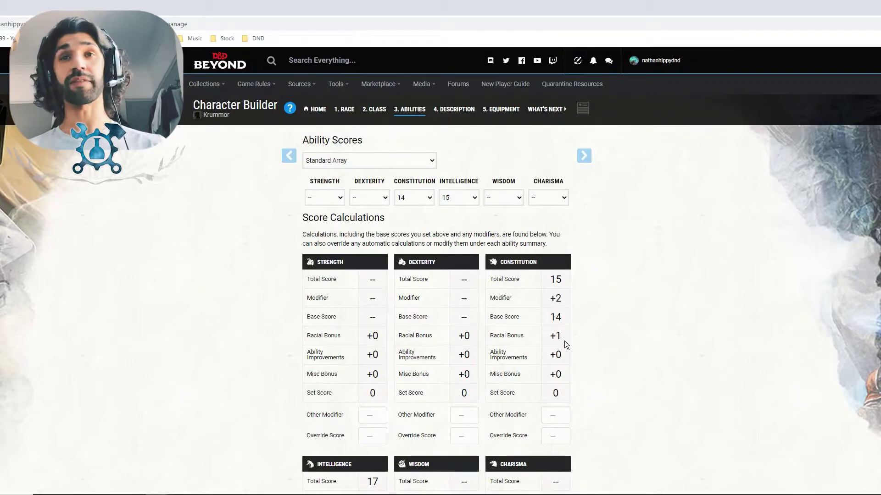
scroll(584, 287, "down", 2)
scroll(573, 276, "up", 2)
scroll(576, 290, "down", 1)
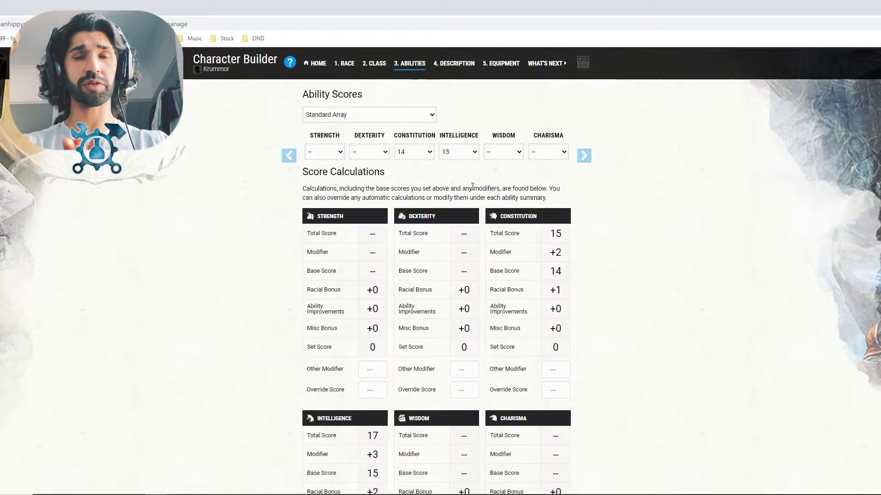
Assign 13 to Dexterity, 12 to Strength, 8 to Charisma and 10 to Wisdom.
left_click(373, 154)
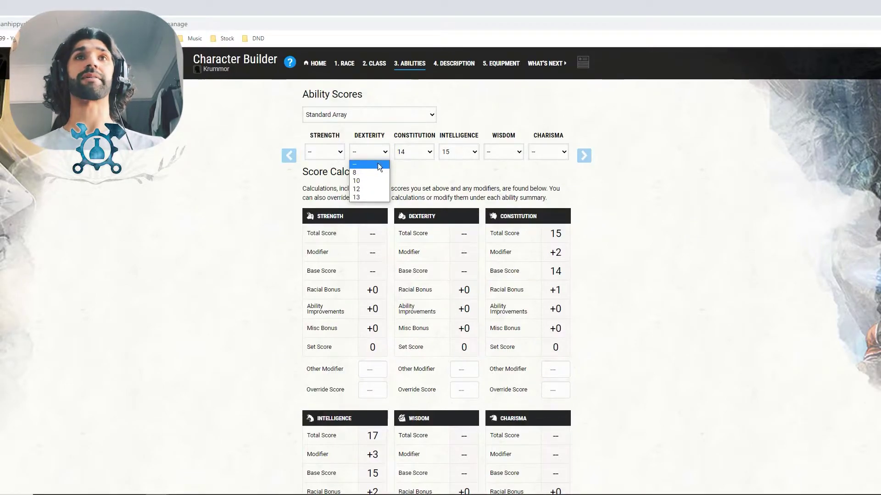
left_click(368, 197)
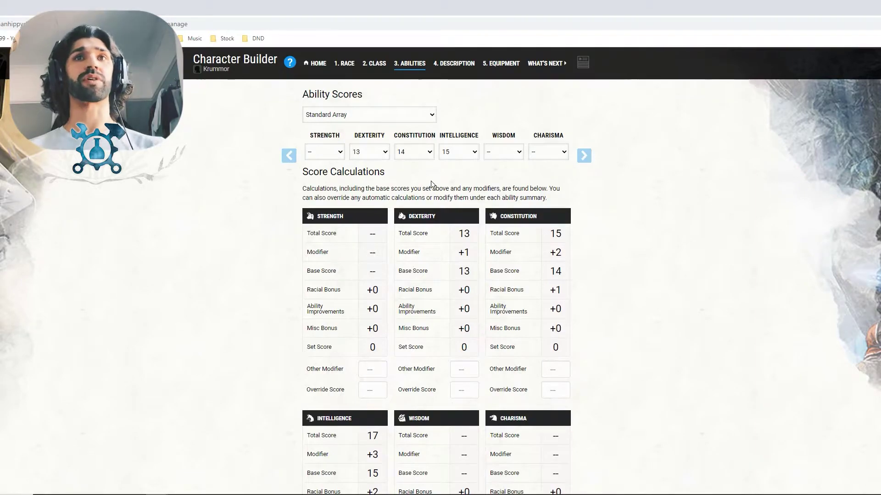
left_click(338, 155)
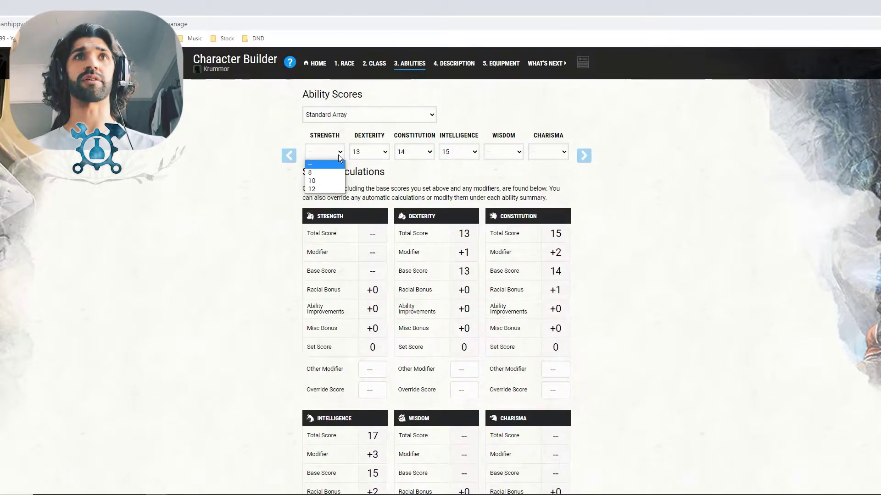
left_click(329, 189)
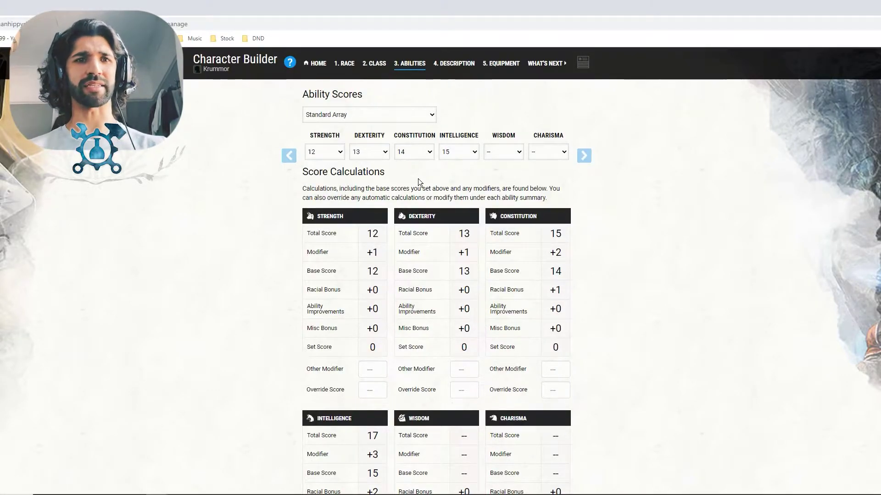
left_click(543, 157)
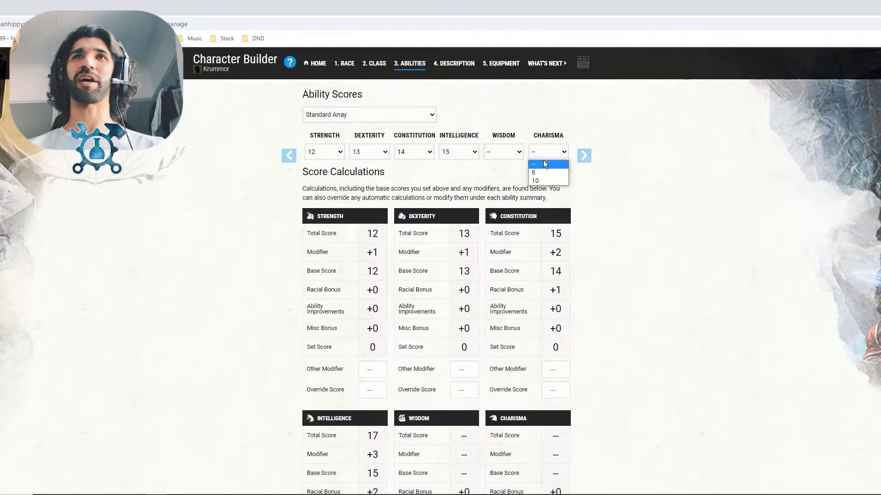
left_click(541, 174)
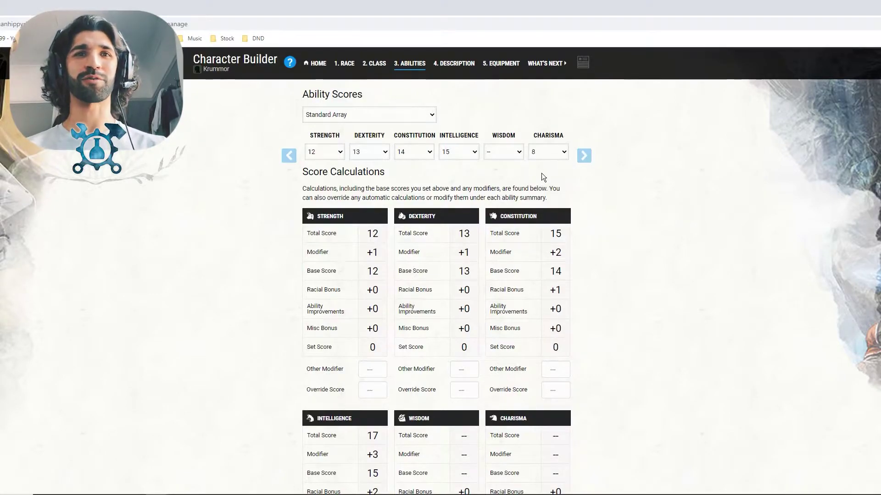
left_click(506, 150)
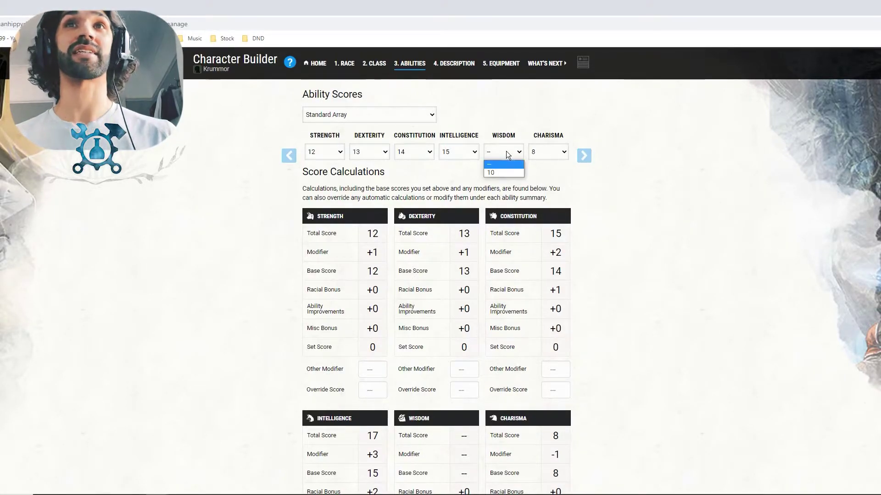
left_click(497, 172)
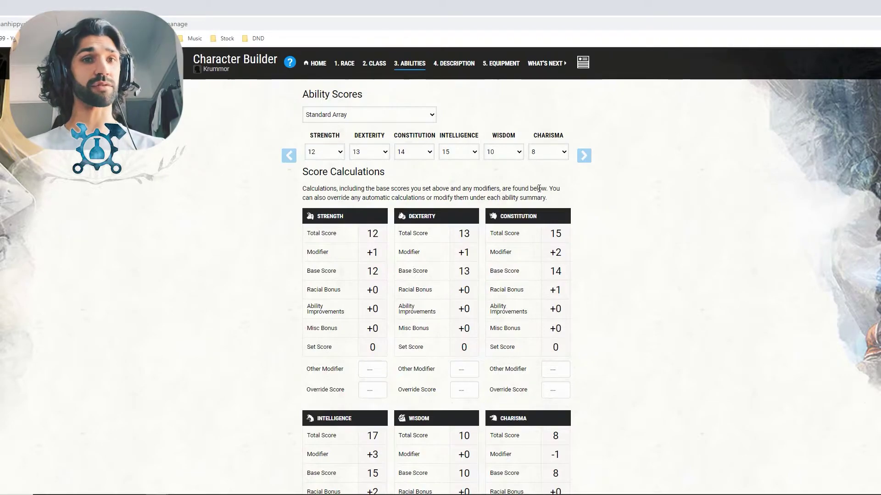
Move on to the Description step.
scroll(573, 211, "up", 1)
scroll(596, 235, "down", 2)
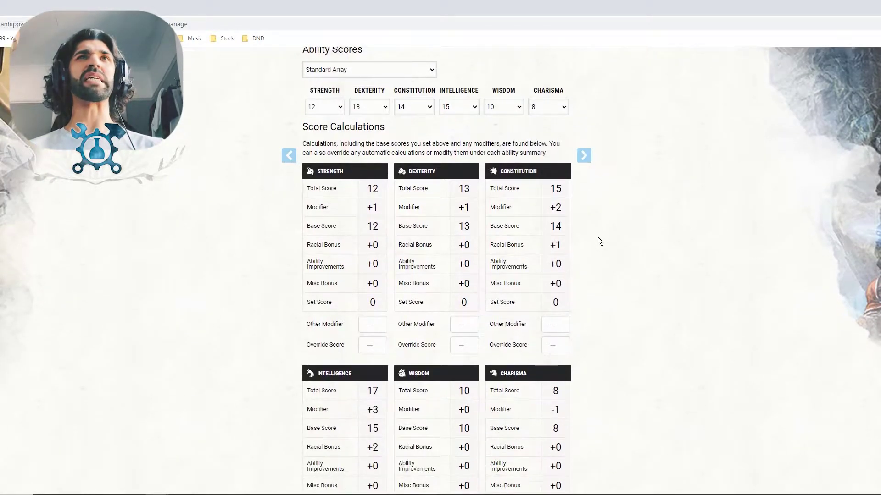
scroll(598, 240, "up", 1)
scroll(599, 240, "down", 1)
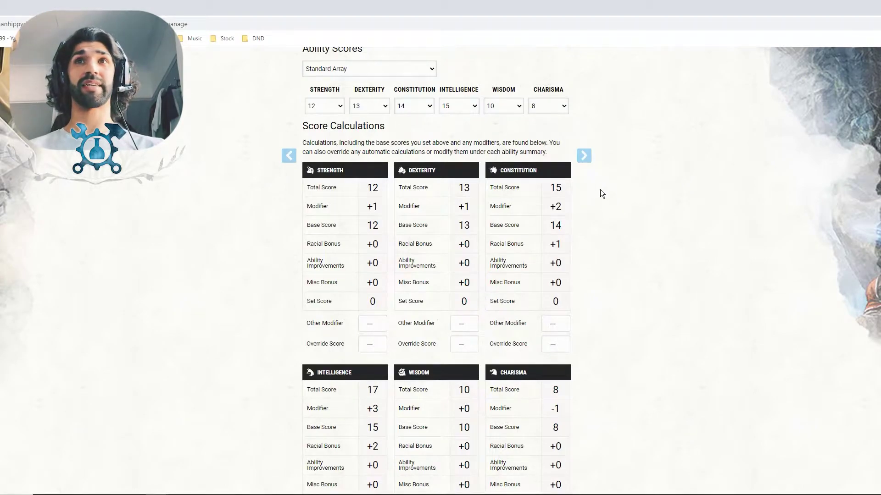
scroll(601, 192, "up", 1)
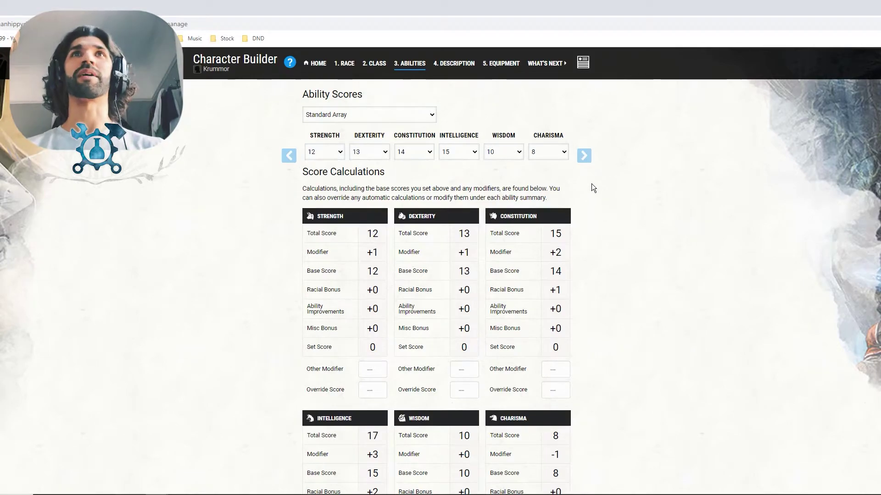
left_click(591, 157)
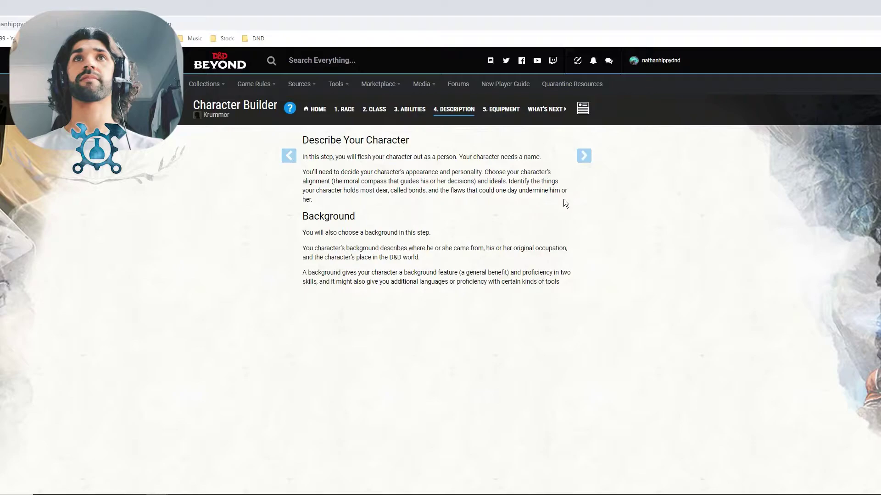
Advance from the Description intro to the Character Name and Background form.
left_click(582, 157)
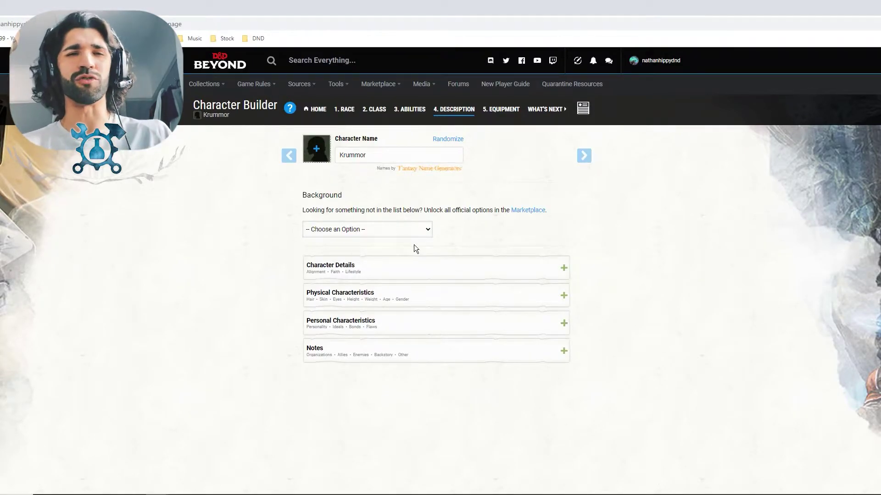
Choose Guild Artisan / Guild Merchant as Krummor's background, granting Insight and Persuasion.
left_click(409, 230)
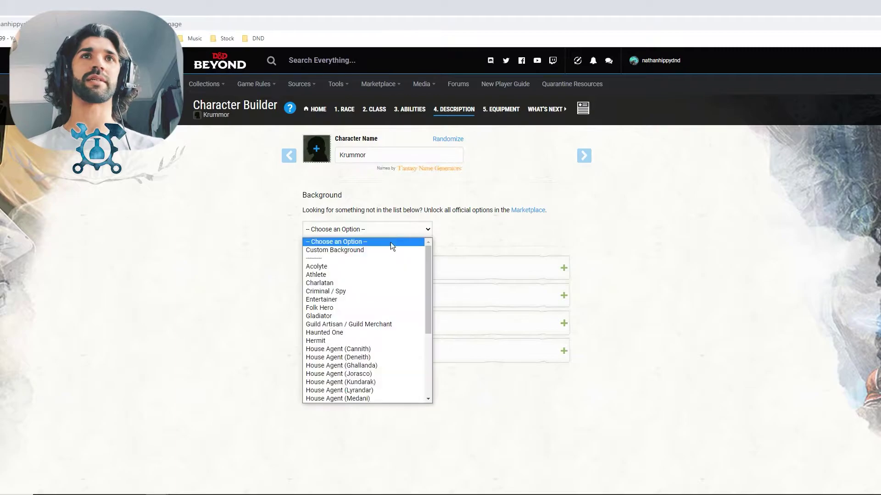
left_click(367, 325)
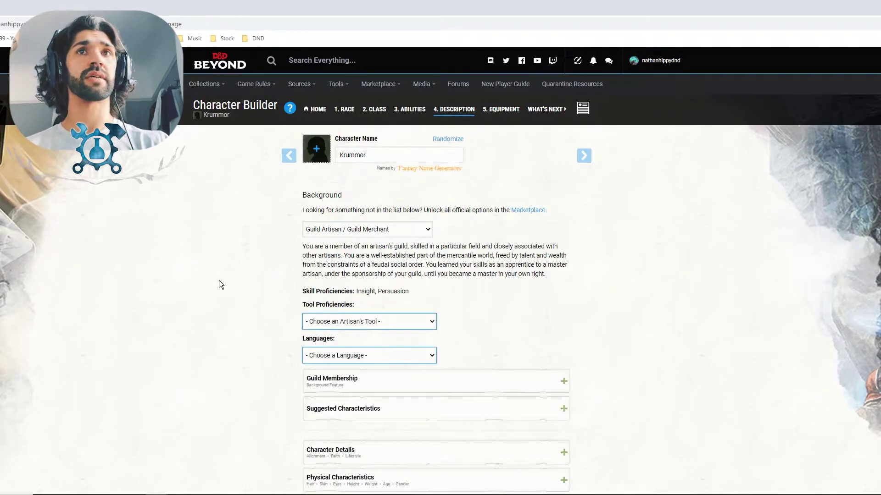
scroll(219, 280, "down", 1)
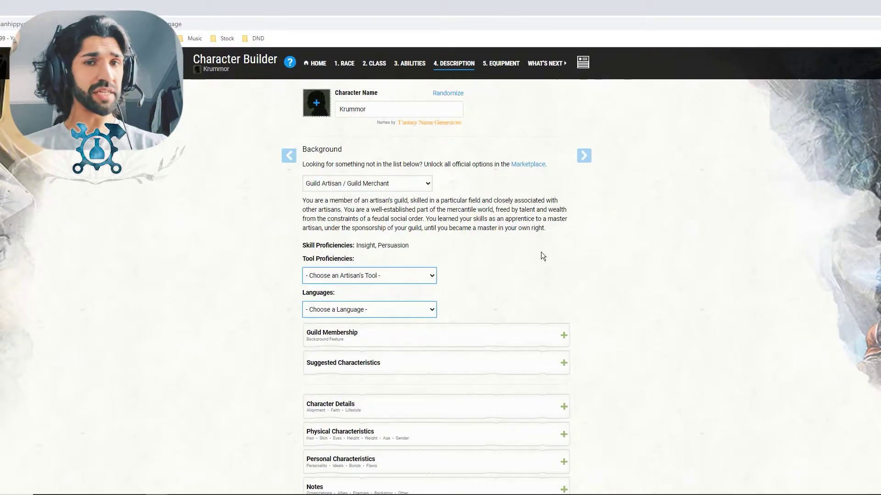
left_click(406, 183)
scroll(398, 261, "down", 5)
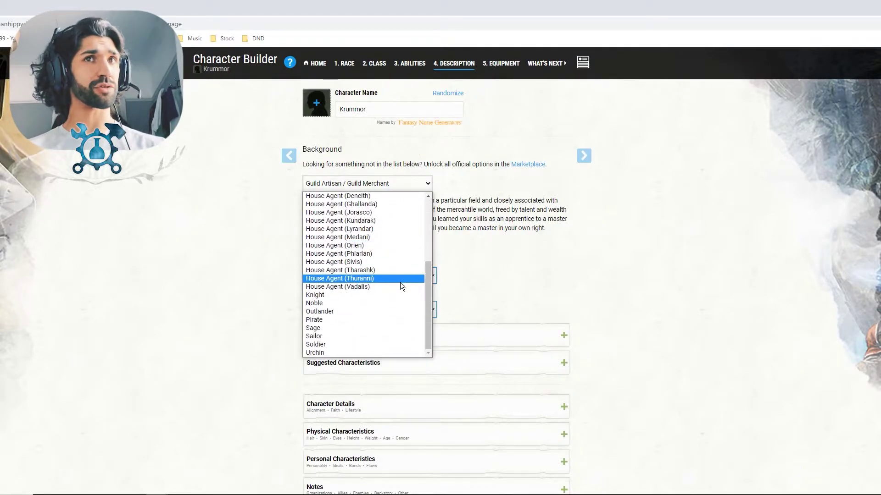
scroll(401, 300, "up", 5)
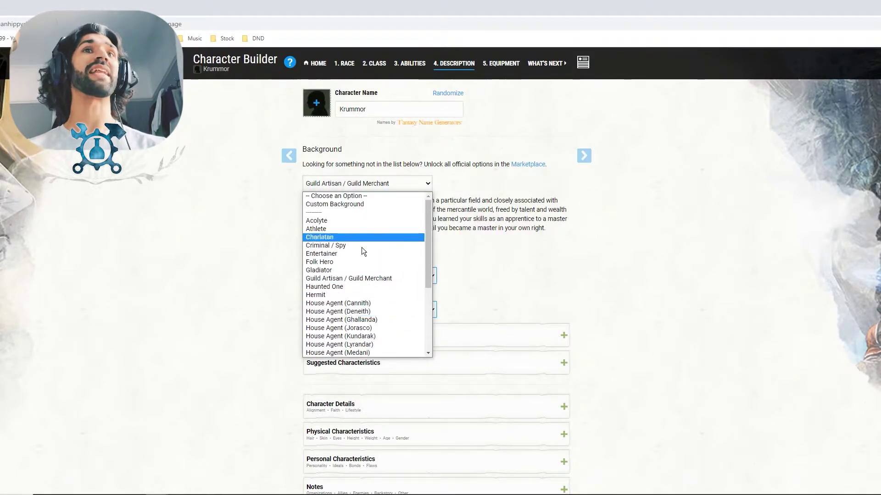
left_click(369, 279)
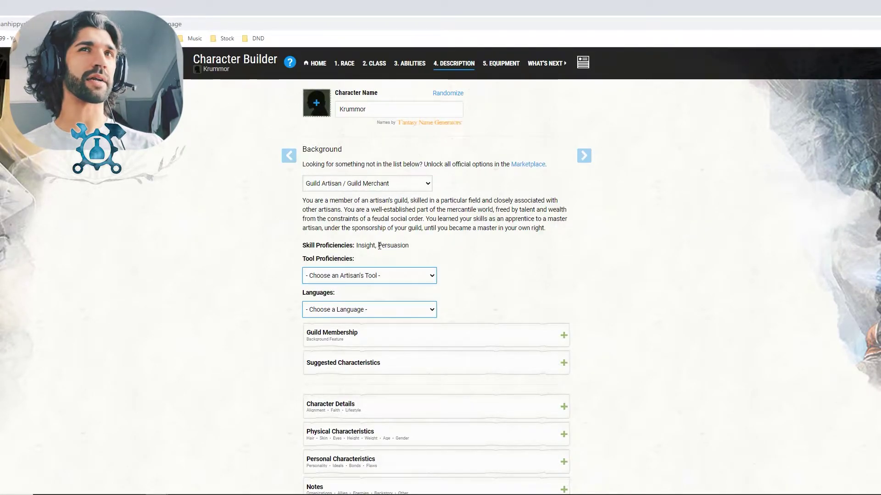
Take Jeweler's Tools as the background's tool proficiency.
left_click_drag(378, 246, 416, 248)
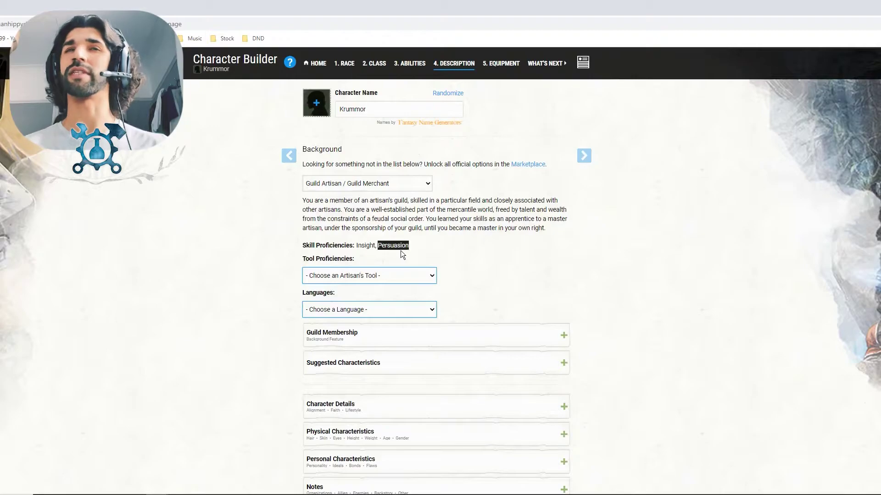
left_click(363, 257)
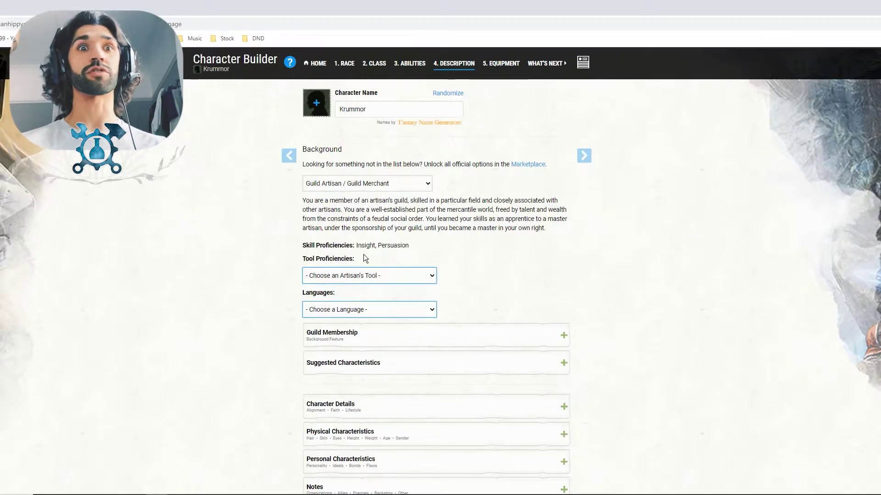
left_click(397, 280)
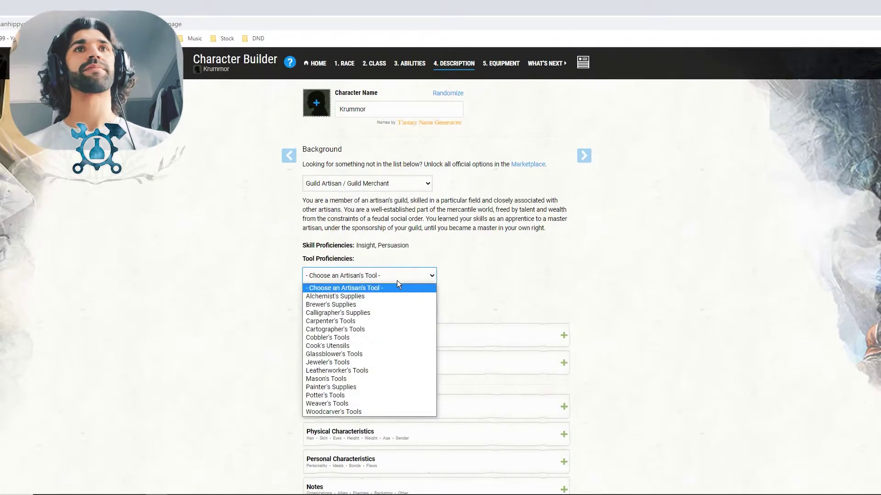
left_click(356, 360)
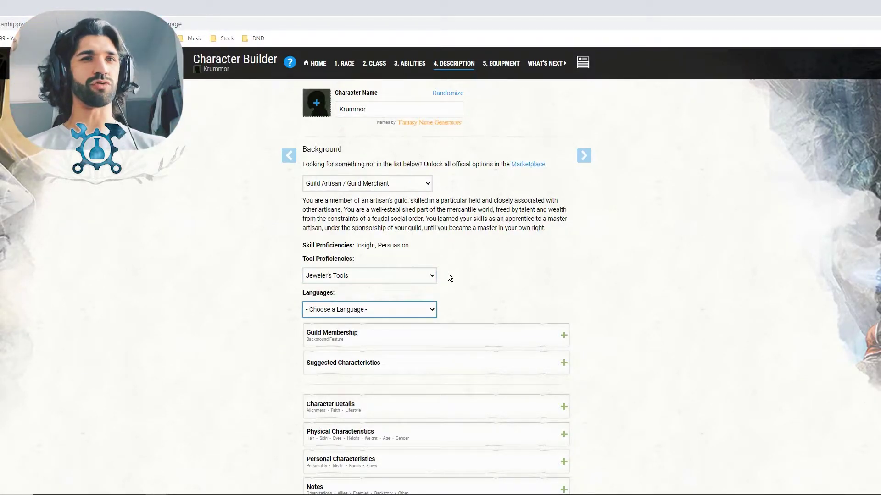
Choose Dwarvish as the background's extra language.
left_click(390, 309)
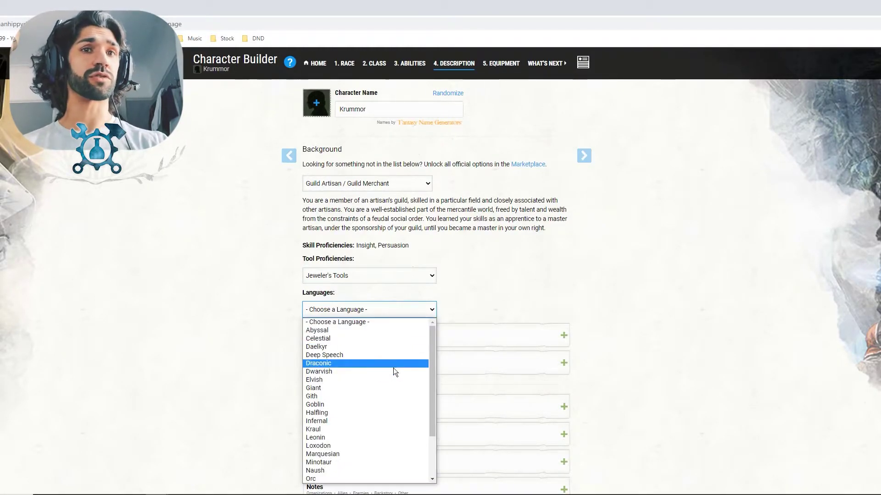
scroll(392, 370, "down", 3)
scroll(392, 381, "up", 3)
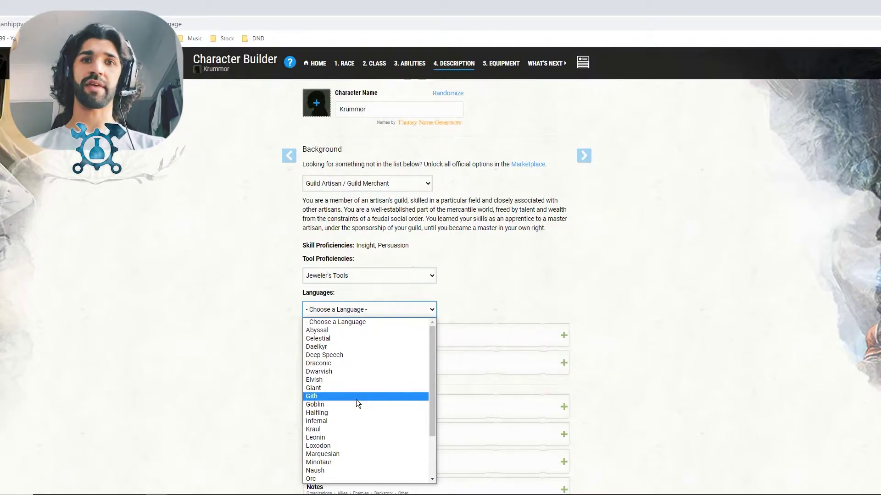
left_click(345, 372)
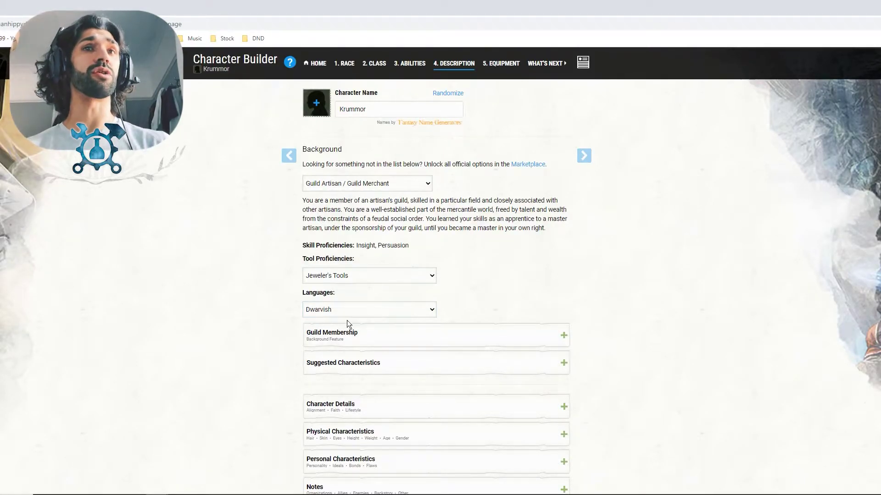
scroll(263, 329, "down", 2)
Read and collapse the Guild Membership feature, then expand the Suggested Characteristics tables.
left_click(421, 250)
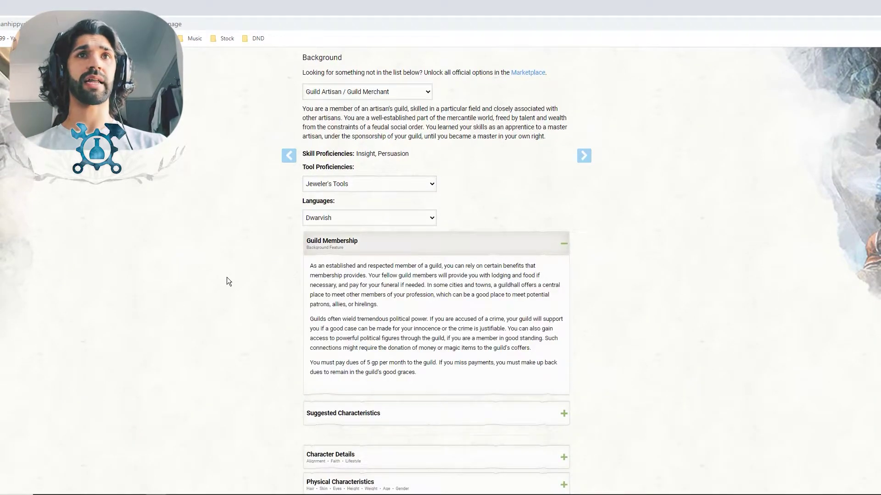
scroll(234, 281, "down", 2)
scroll(250, 287, "up", 3)
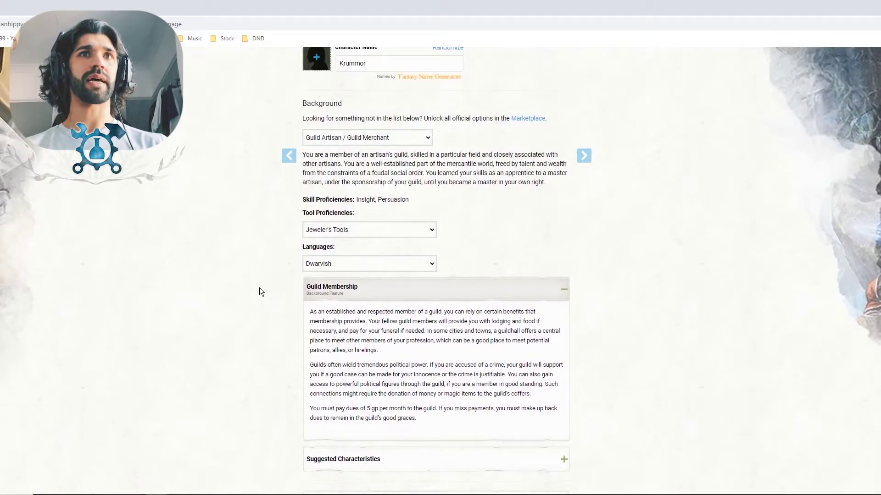
scroll(260, 292, "down", 1)
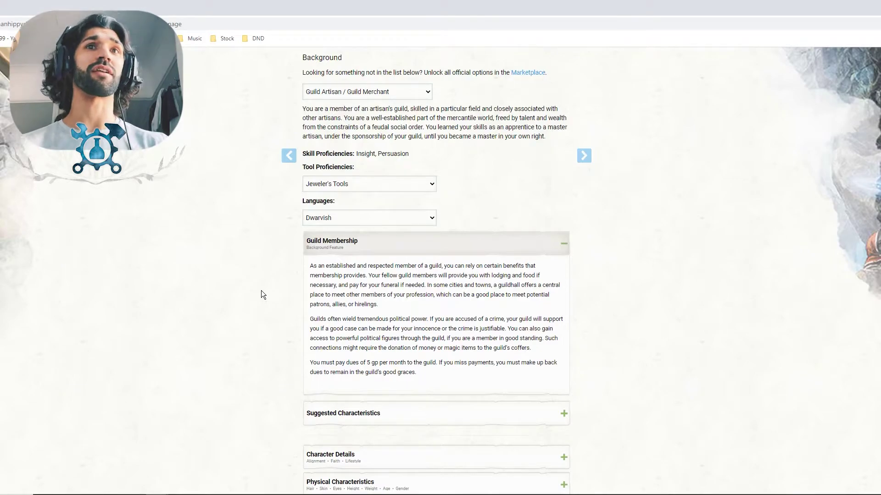
left_click(399, 248)
left_click(409, 251)
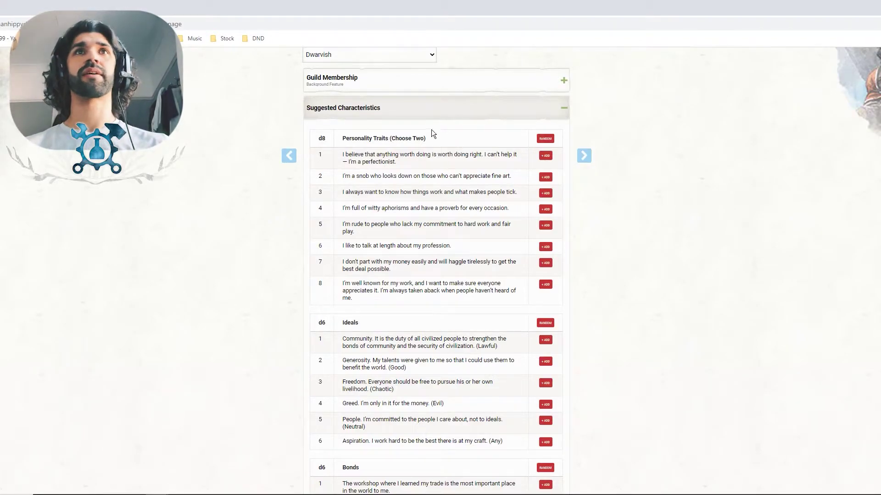
Roll two random personality traits and a random ideal, Freedom, for Krummor.
left_click(544, 140)
left_click(546, 139)
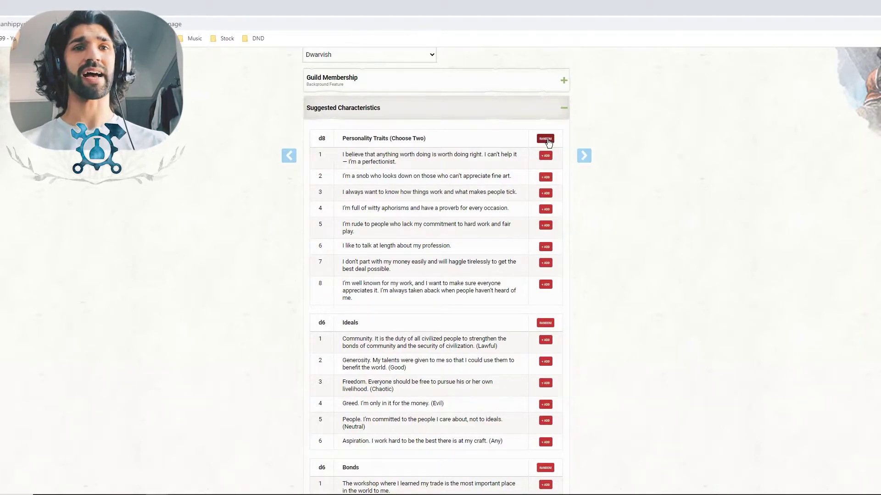
left_click(546, 139)
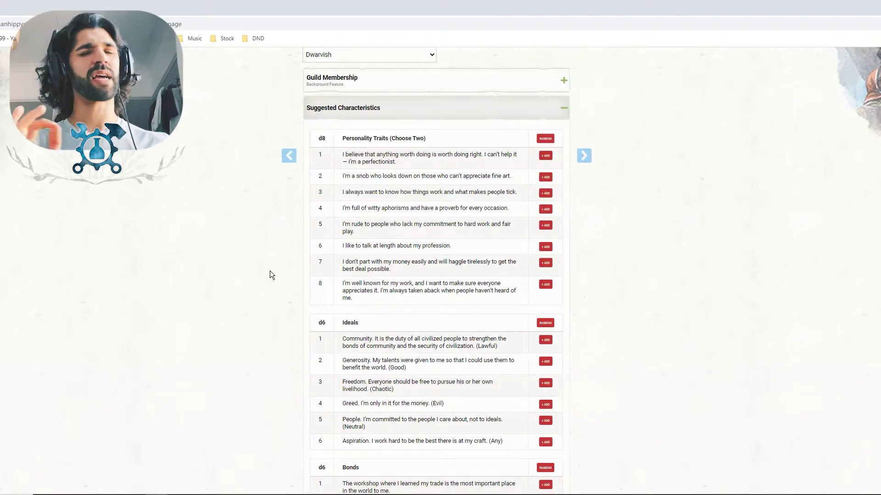
scroll(392, 140, "down", 4)
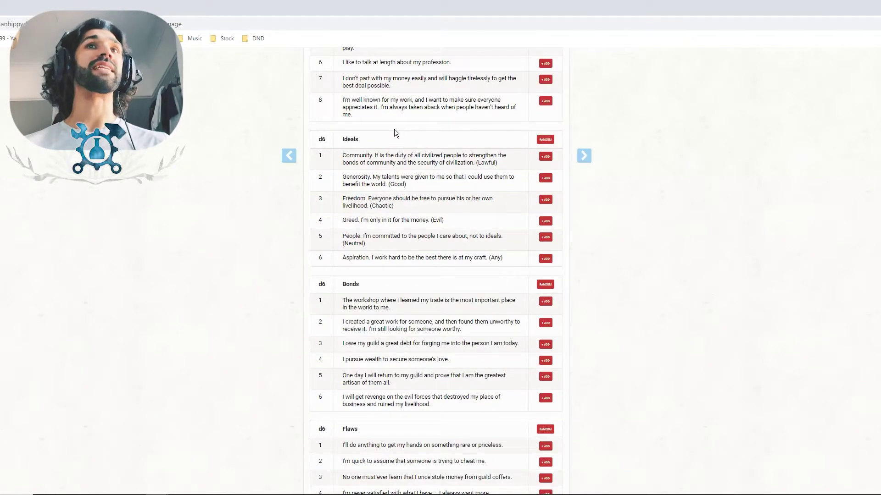
left_click(540, 141)
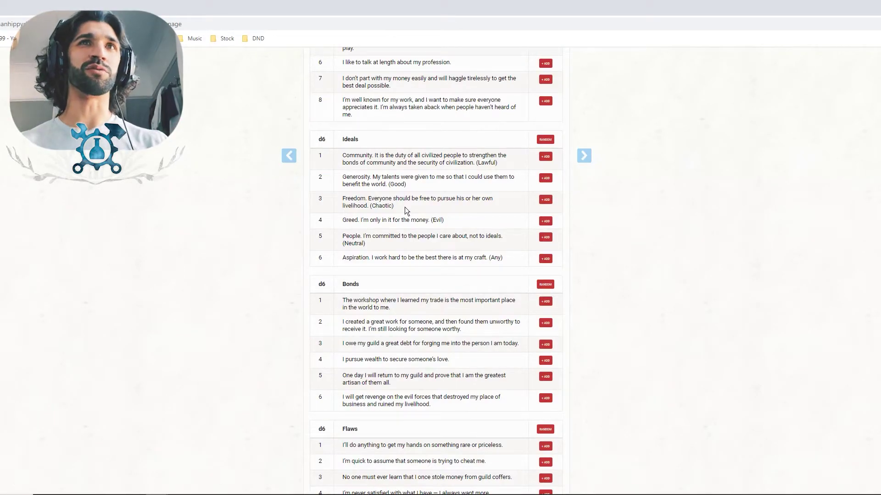
scroll(405, 207, "down", 3)
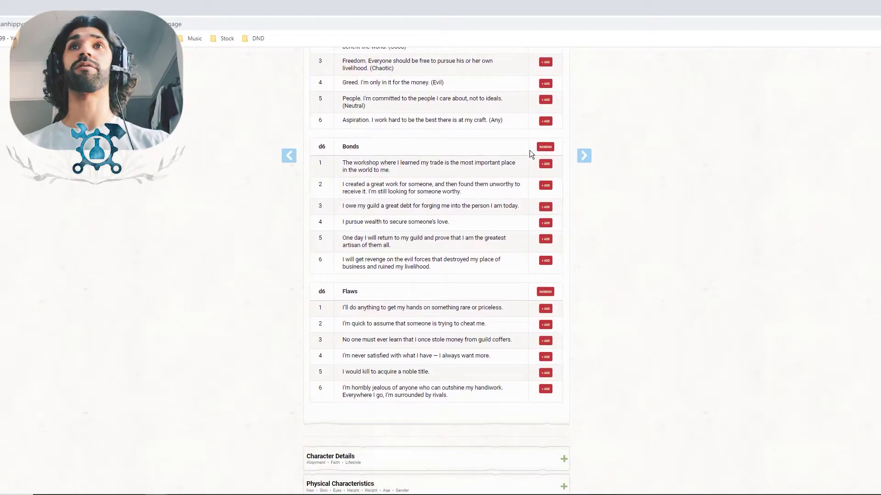
Roll a random bond and a random flaw for Krummor.
left_click(546, 147)
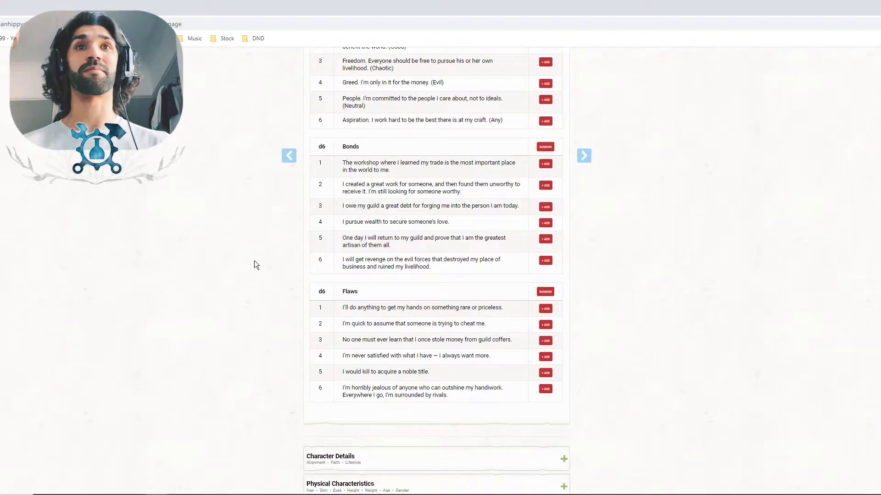
scroll(256, 270, "down", 2)
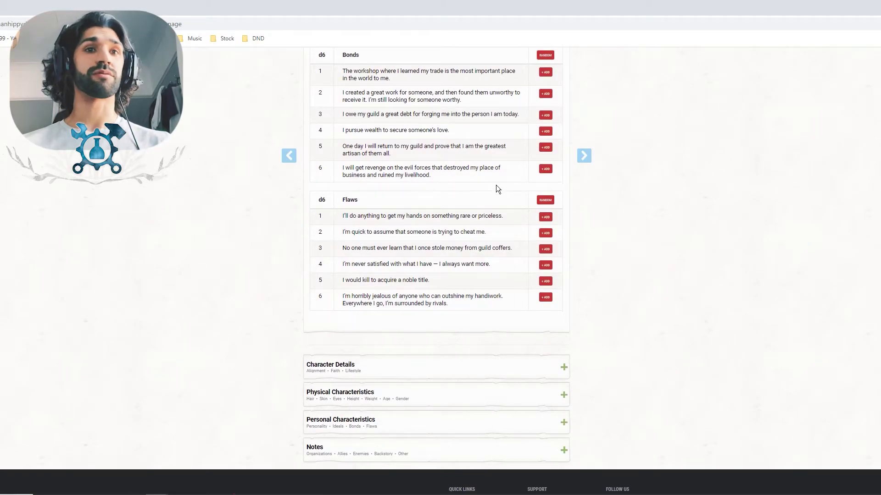
left_click(545, 201)
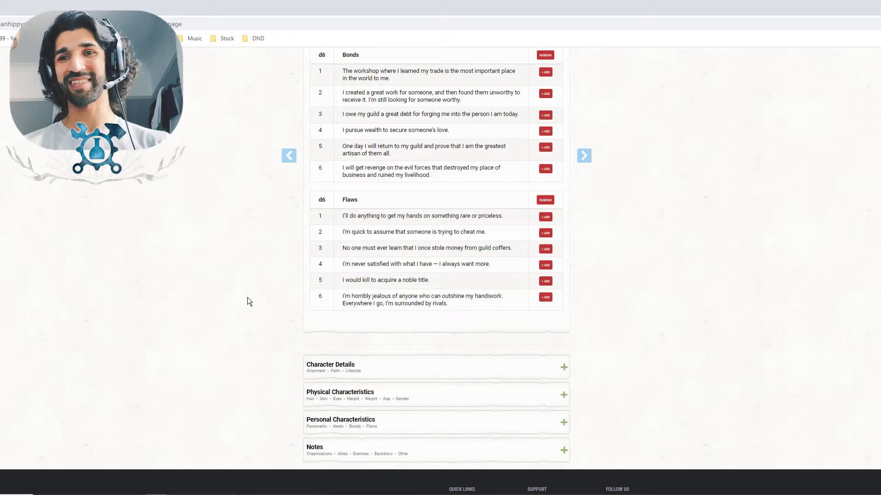
Collapse the Suggested Characteristics tables to reveal the description sections below.
scroll(260, 296, "up", 10)
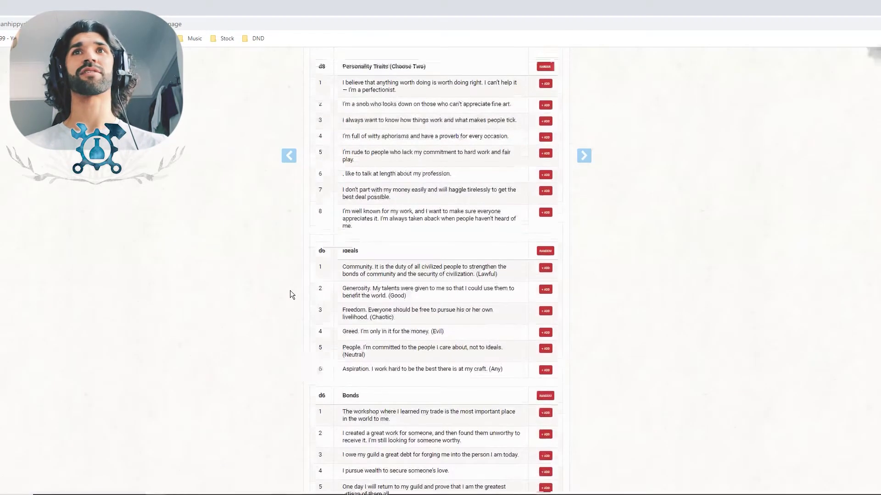
left_click(469, 294)
scroll(268, 275, "down", 1)
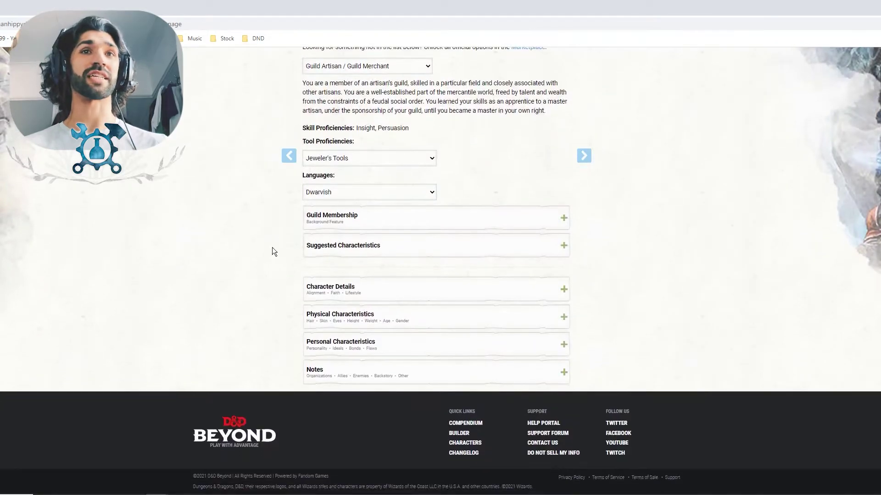
Under Character Details, set alignment to Chaotic Good and lifestyle to Modest (1GP).
left_click(434, 301)
scroll(394, 287, "down", 1)
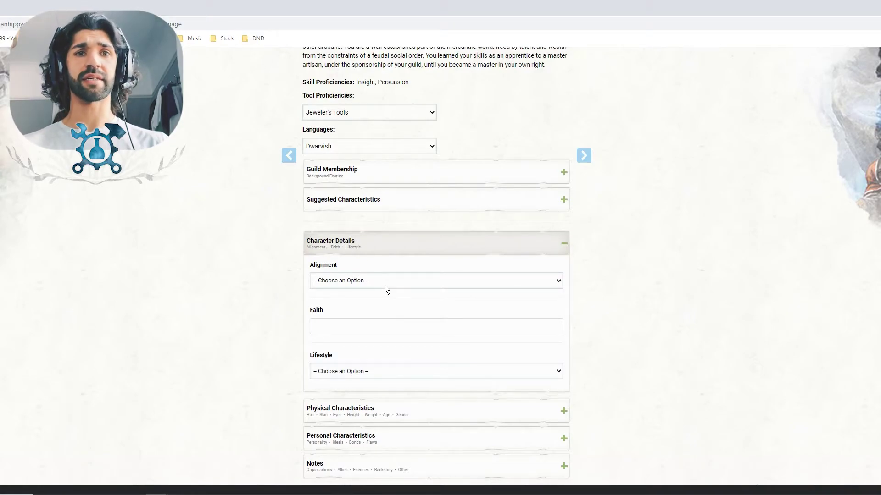
left_click(384, 286)
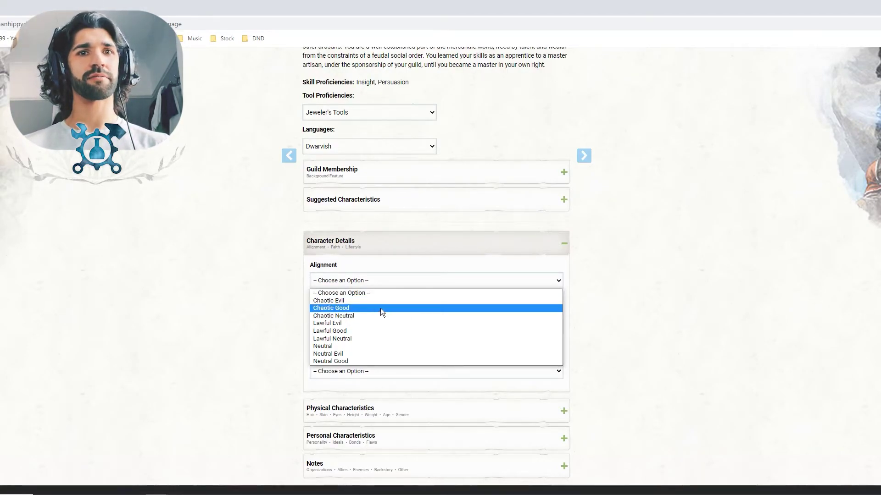
left_click(380, 308)
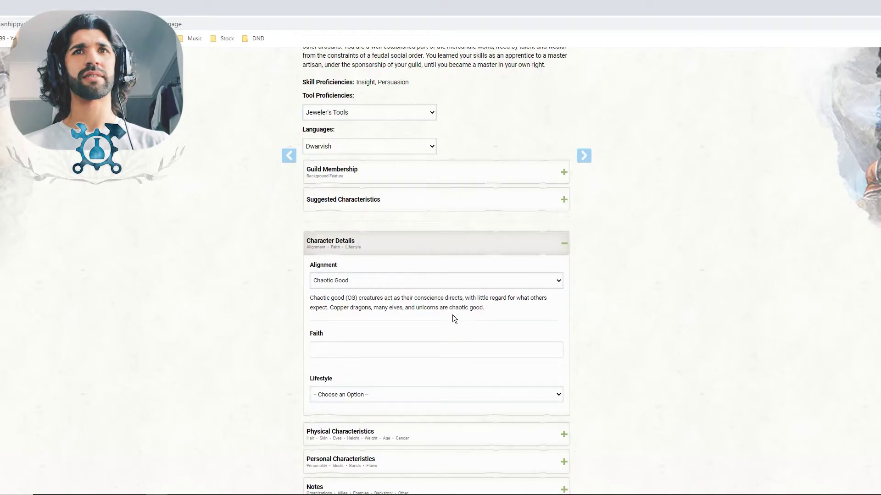
left_click(353, 395)
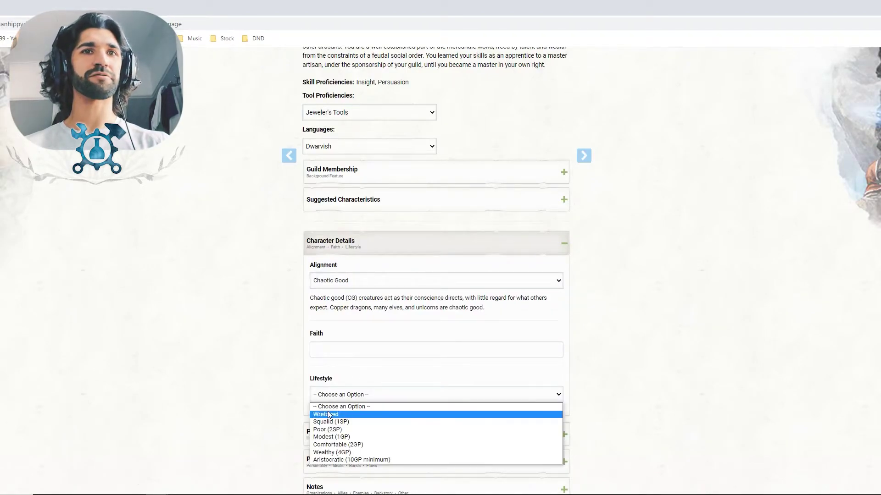
left_click(361, 428)
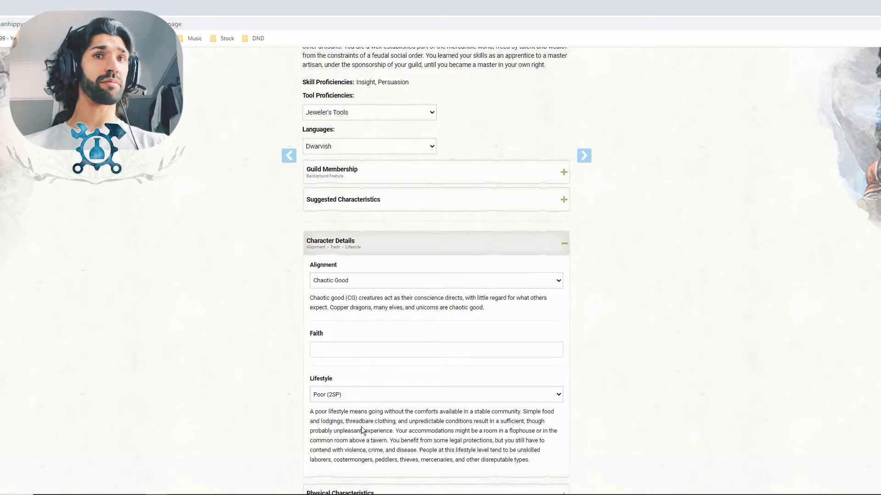
left_click(357, 398)
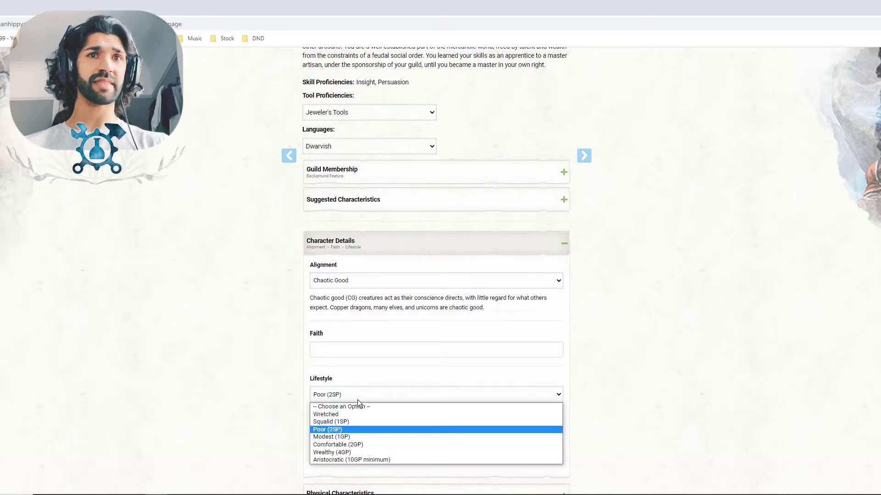
left_click(338, 435)
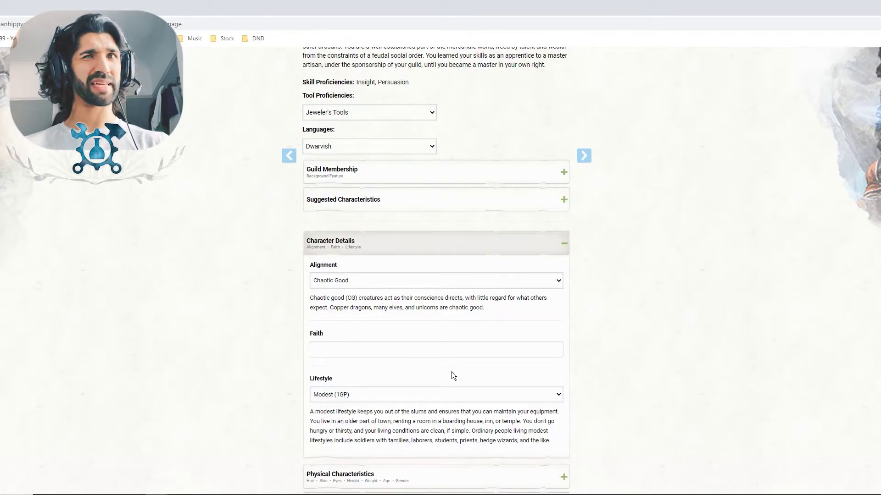
left_click(432, 250)
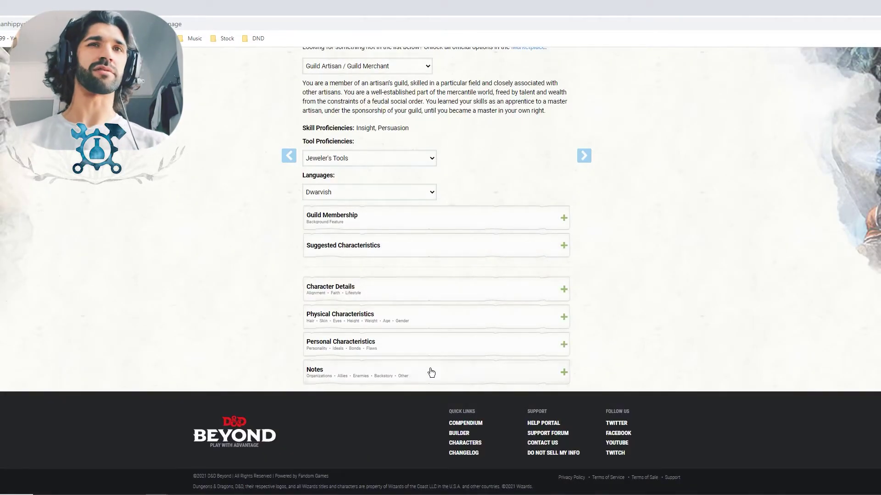
left_click(442, 326)
scroll(238, 317, "down", 4)
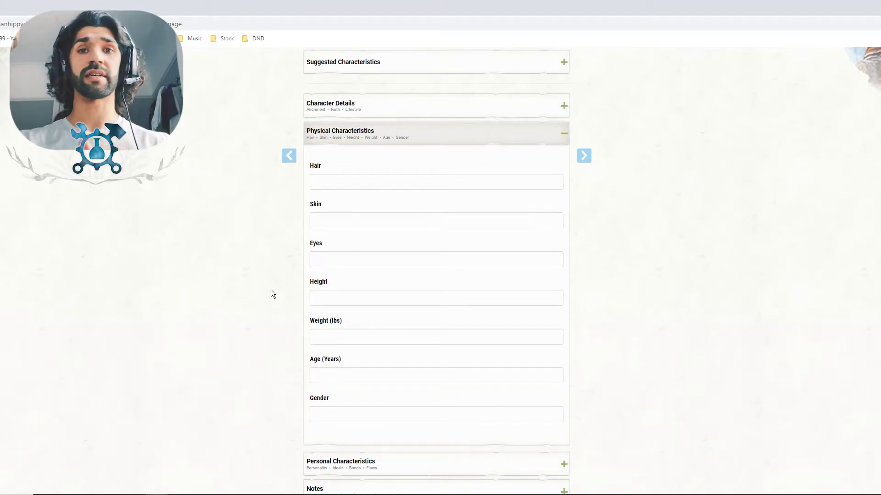
left_click(381, 489)
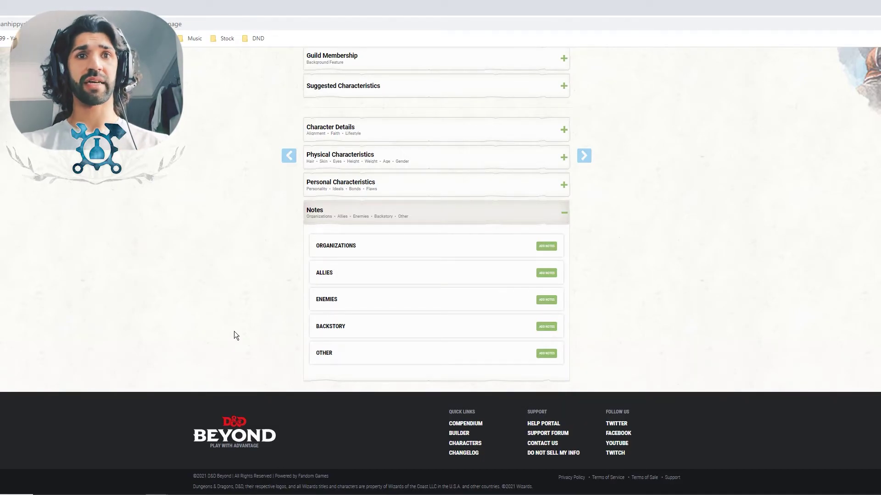
left_click(440, 212)
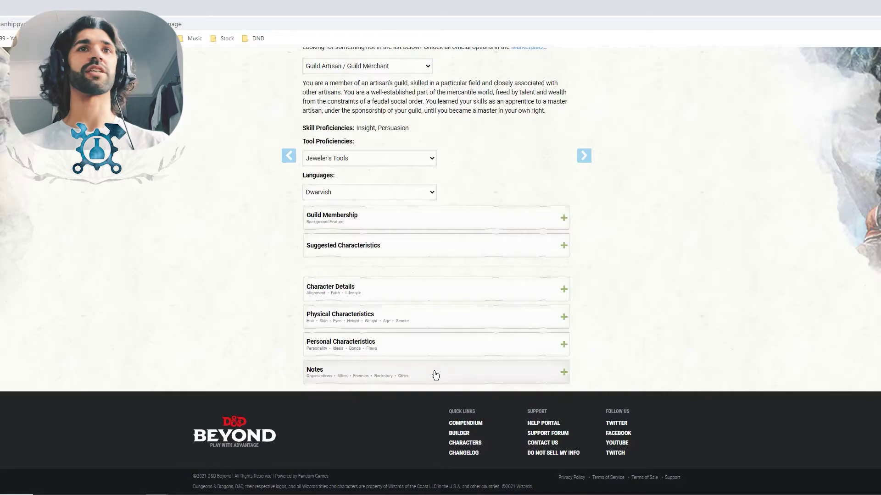
scroll(576, 347, "up", 4)
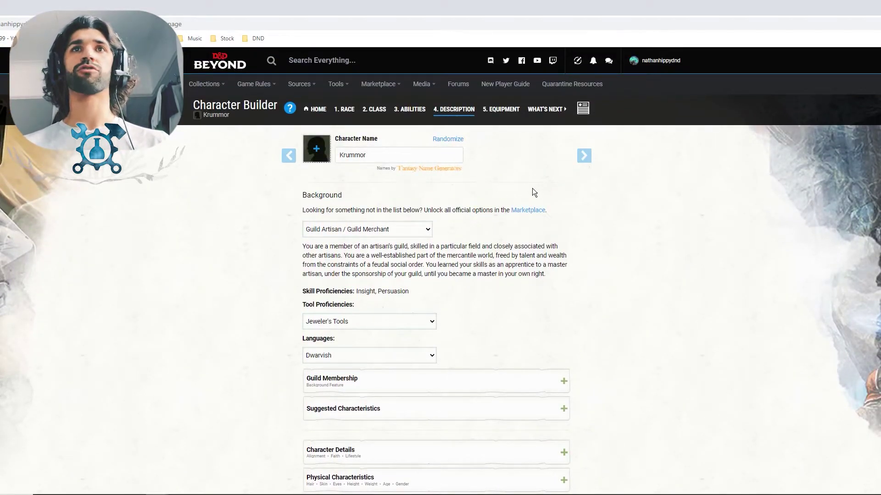
Advance to the Equipment step and its starting equipment manager.
left_click(585, 159)
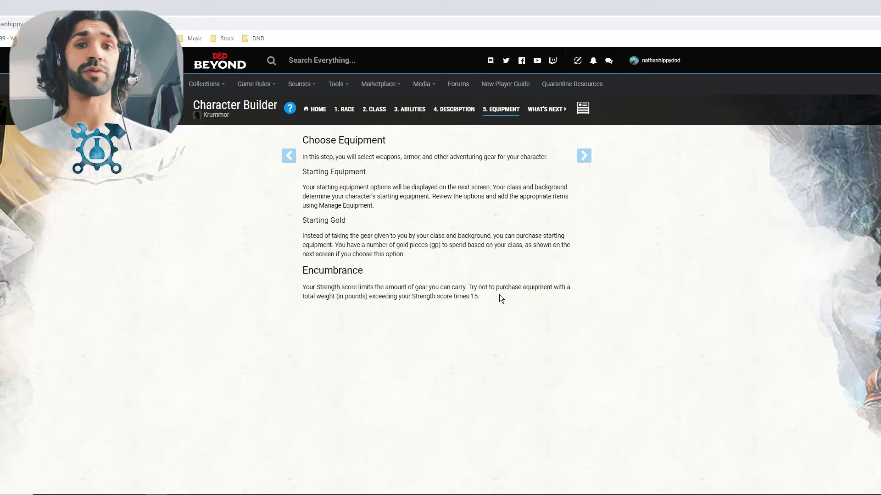
left_click(584, 157)
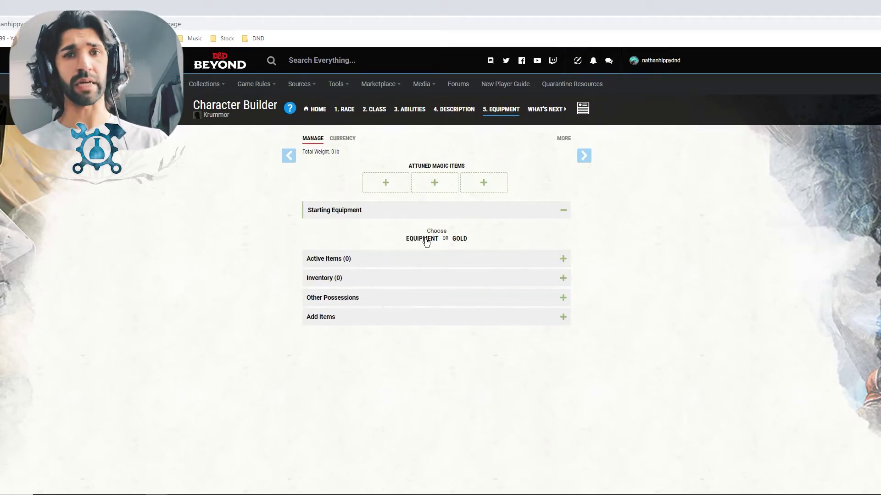
Take starting equipment instead of gold, with Handaxe and Spear as the simple weapons.
left_click(425, 241)
scroll(257, 264, "down", 3)
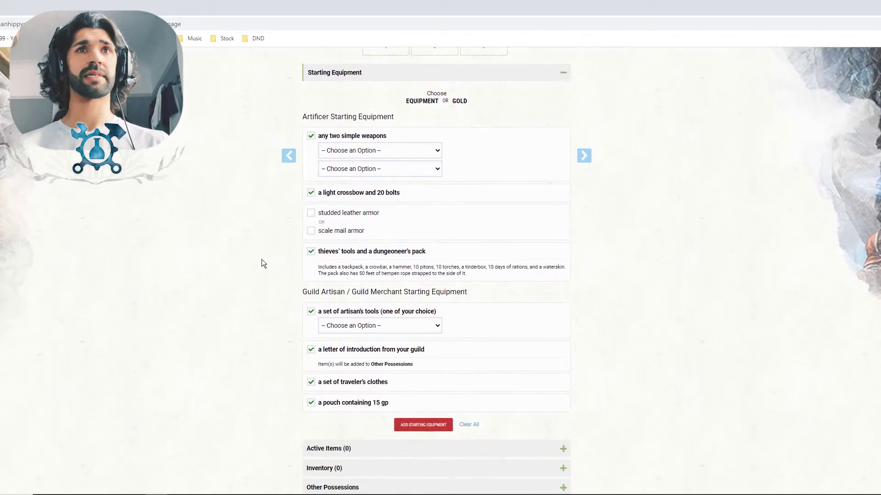
scroll(298, 224, "up", 2)
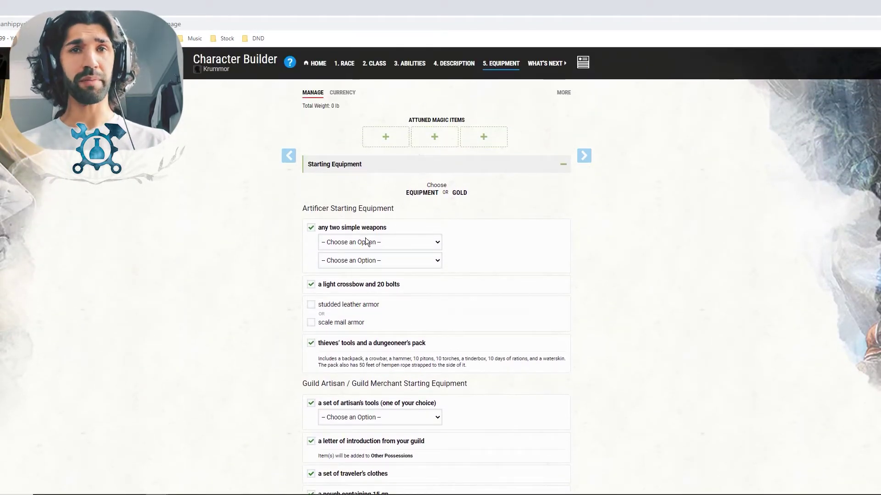
left_click(365, 242)
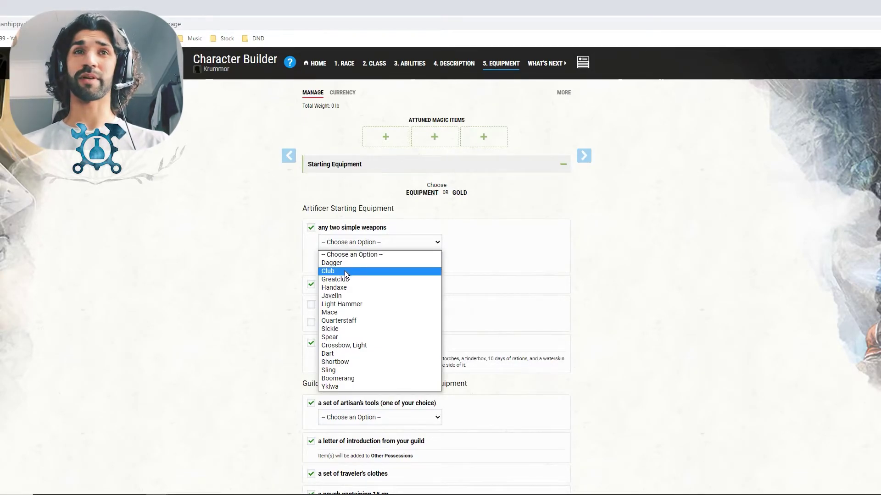
left_click(345, 287)
left_click(384, 264)
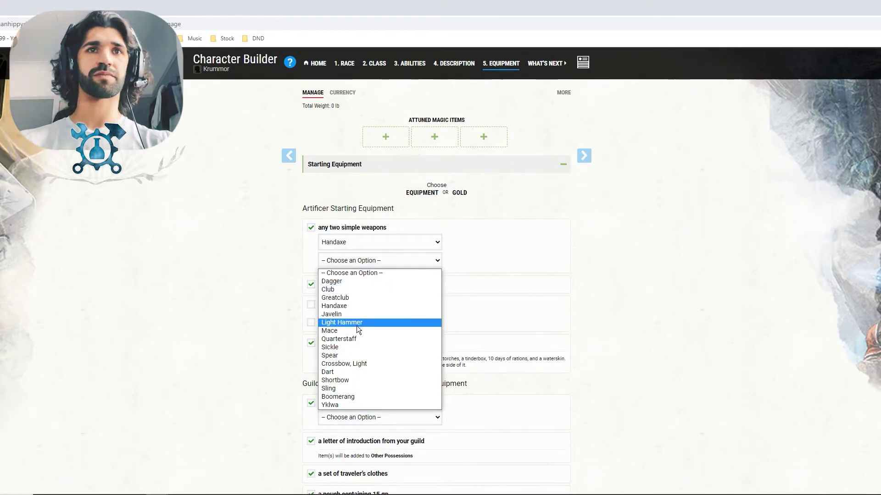
left_click(362, 365)
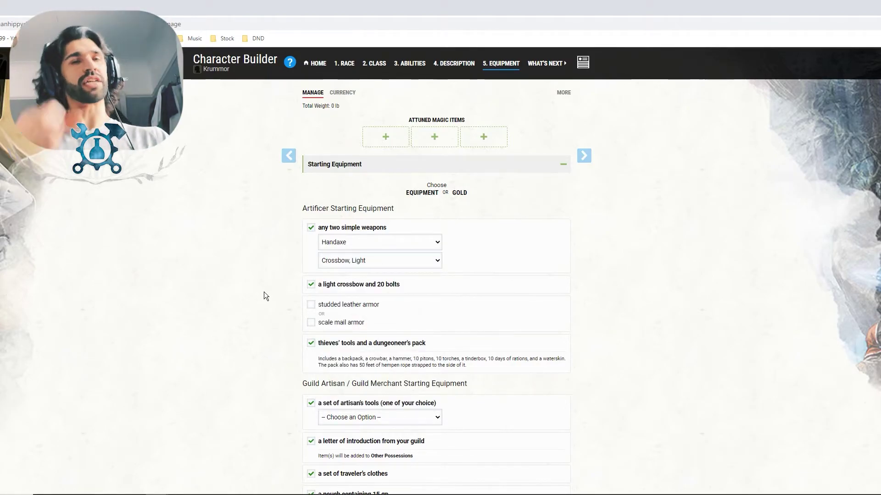
scroll(220, 257, "down", 2)
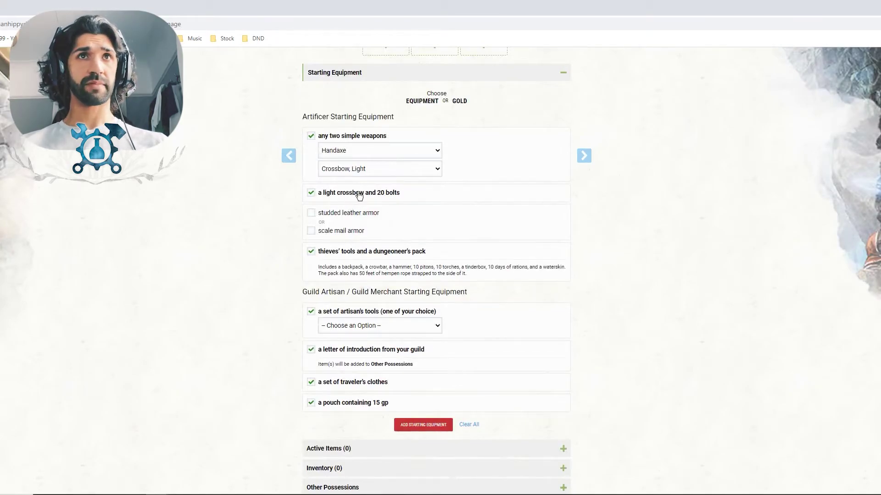
left_click(390, 171)
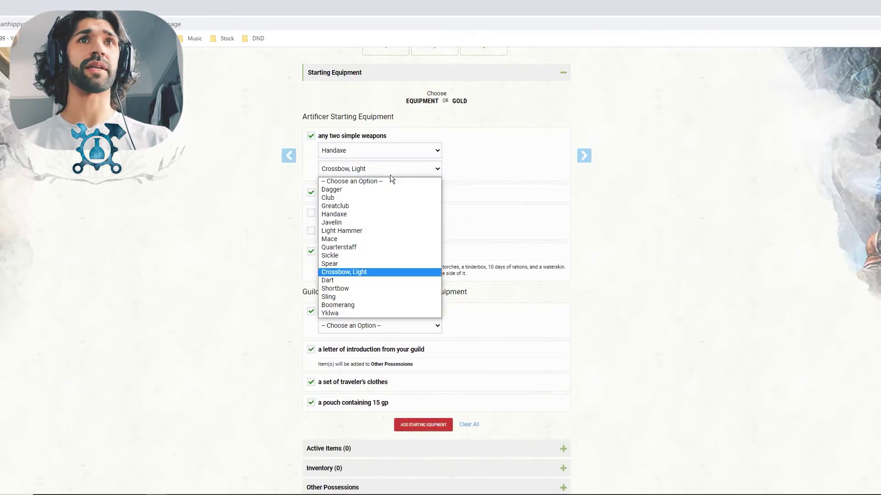
left_click(343, 263)
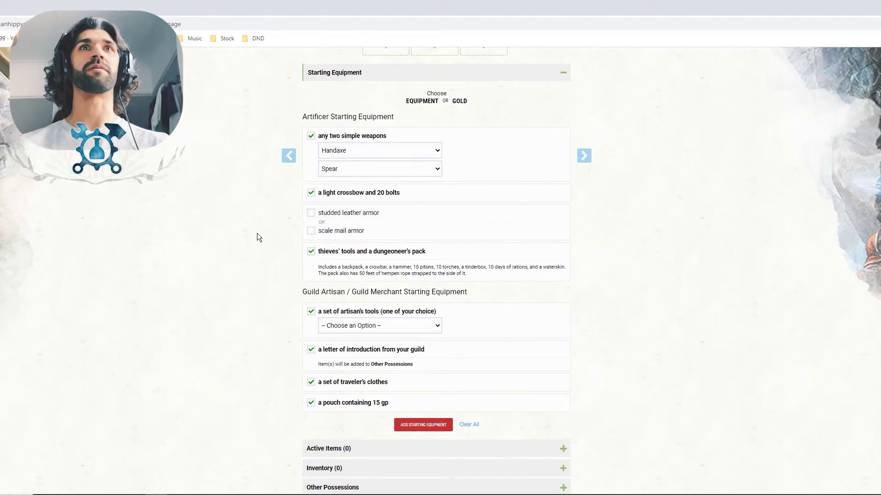
Choose scale mail armor over studded leather.
scroll(259, 232, "down", 1)
scroll(374, 199, "up", 1)
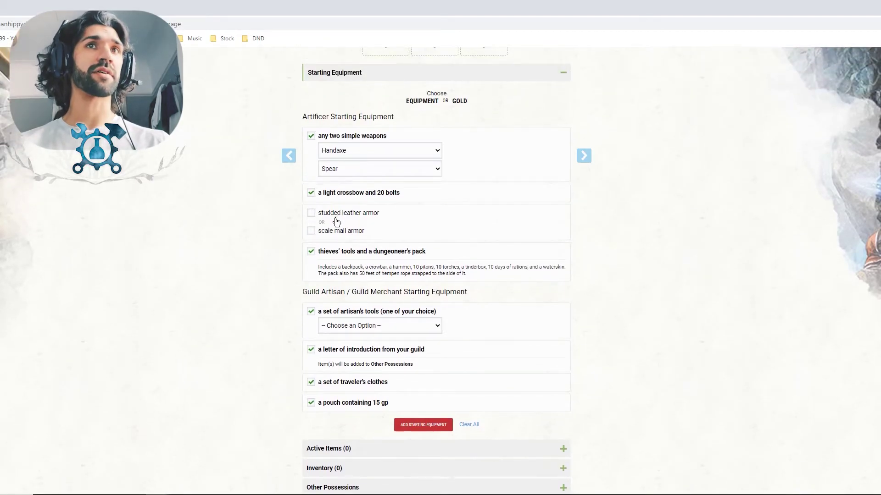
left_click(336, 237)
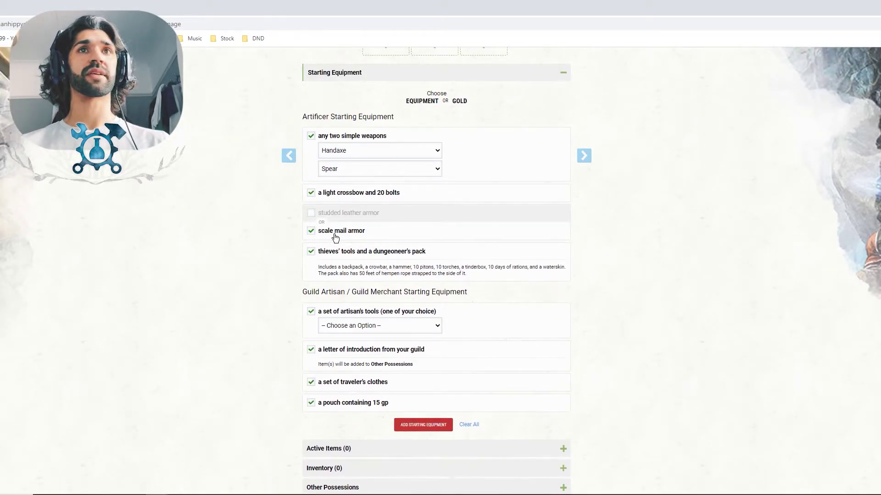
left_click(336, 237)
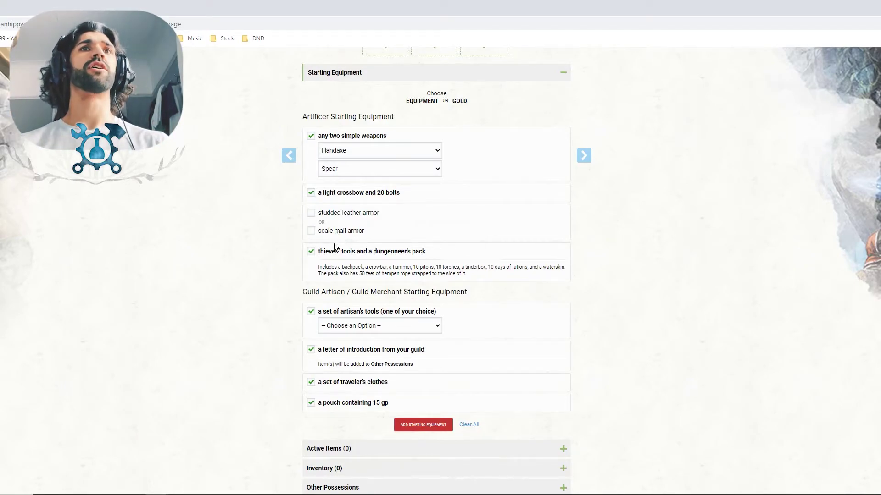
left_click(331, 237)
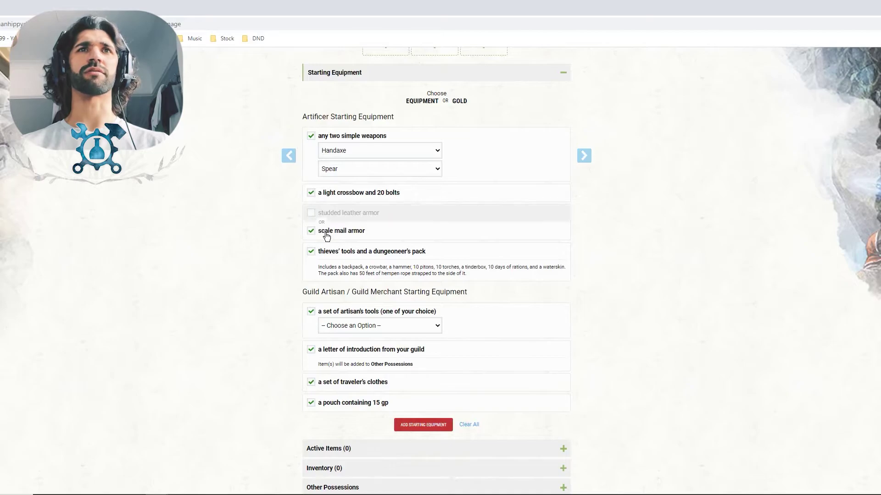
scroll(266, 236, "down", 1)
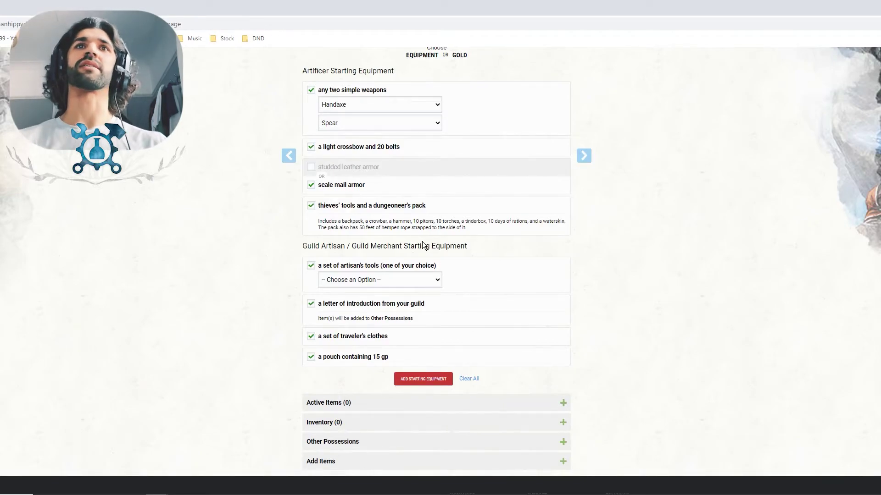
Pick Smith's Tools as the artisan's tools.
left_click(380, 279)
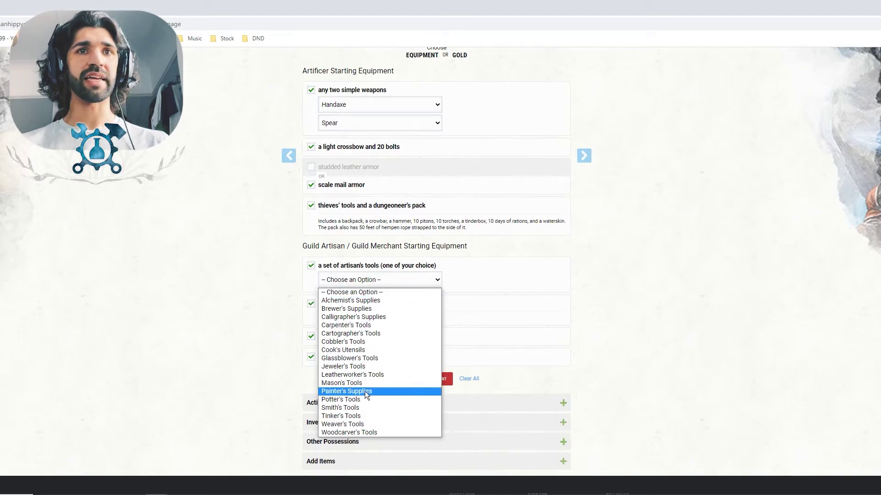
left_click(342, 410)
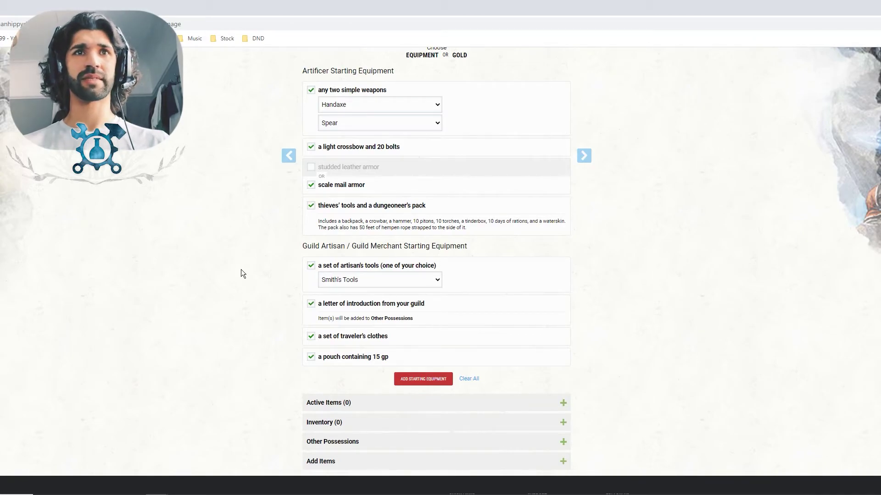
scroll(395, 302, "up", 3)
scroll(425, 284, "down", 3)
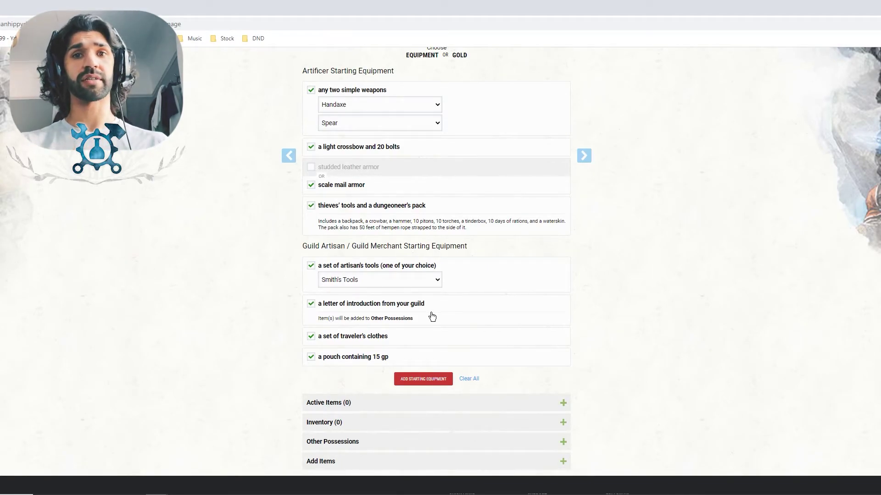
scroll(440, 330, "down", 2)
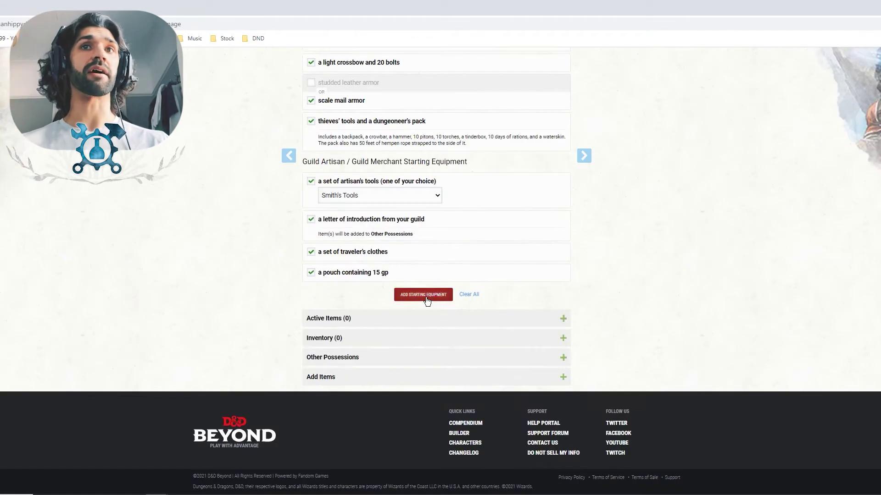
Add the starting equipment and review the resulting 17-item inventory.
left_click(425, 295)
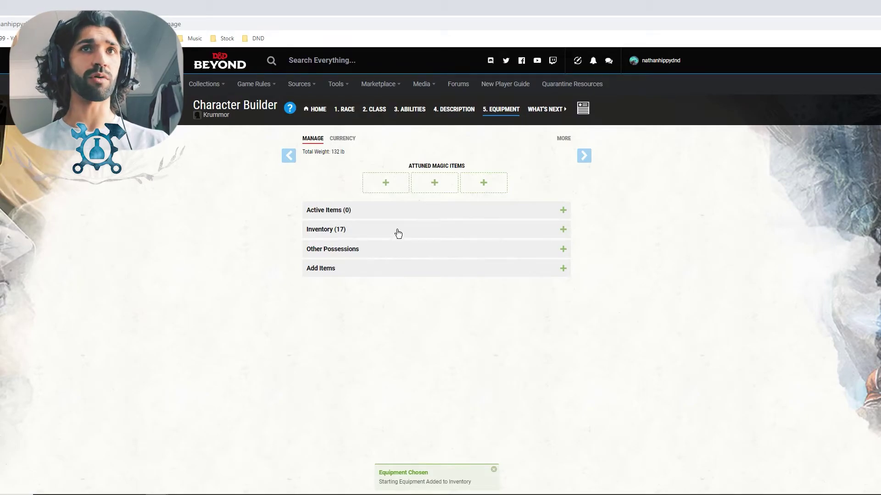
left_click(399, 229)
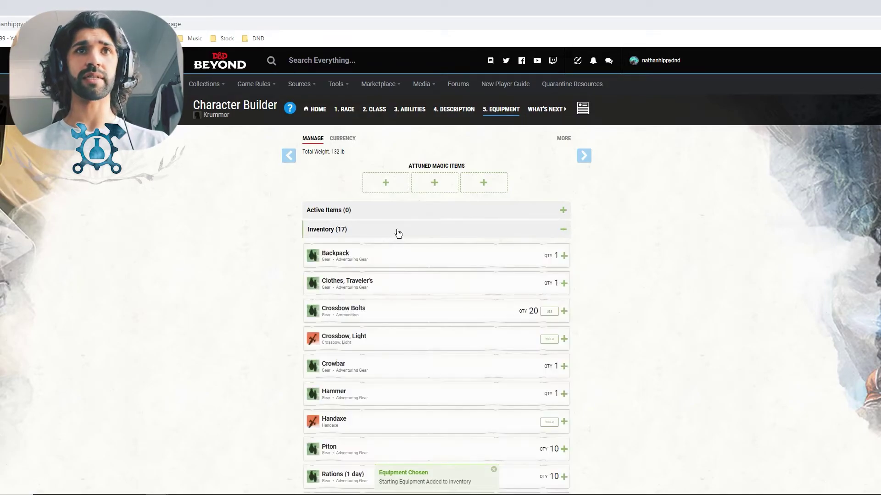
scroll(395, 310, "down", 5)
scroll(396, 314, "up", 4)
scroll(389, 284, "up", 2)
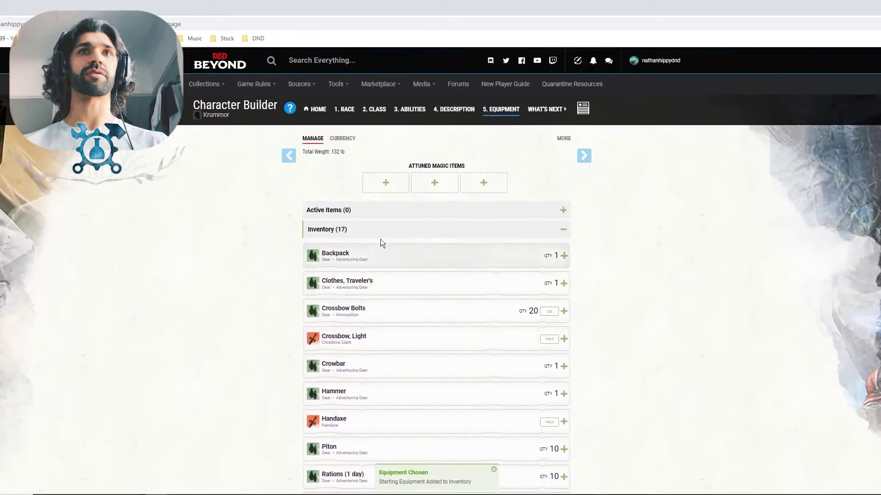
left_click(381, 238)
Advance to the What's Next page and generate a PDF export of Krummor's character sheet.
left_click(585, 156)
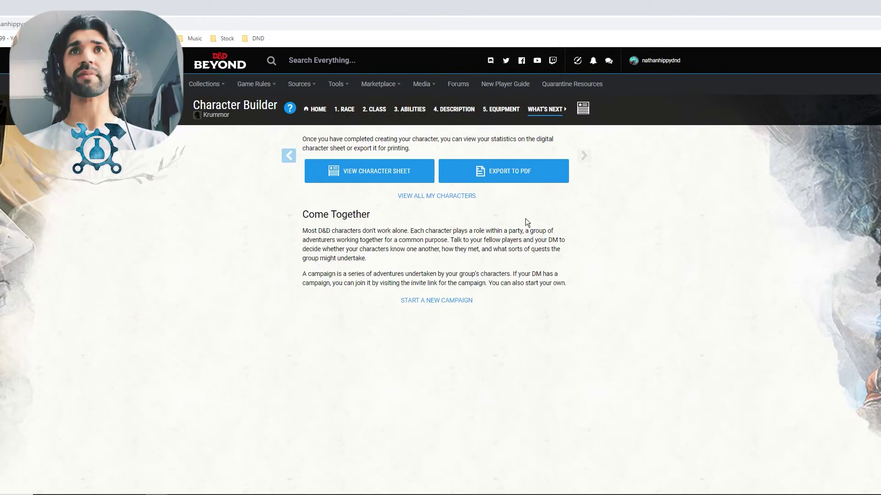
left_click(514, 177)
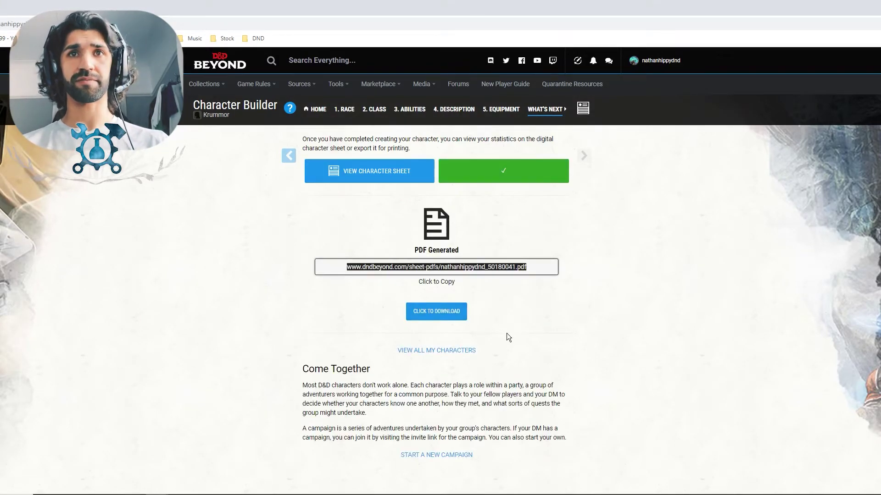
left_click(505, 337)
Download the generated PDF of Krummor's character sheet.
left_click(444, 313)
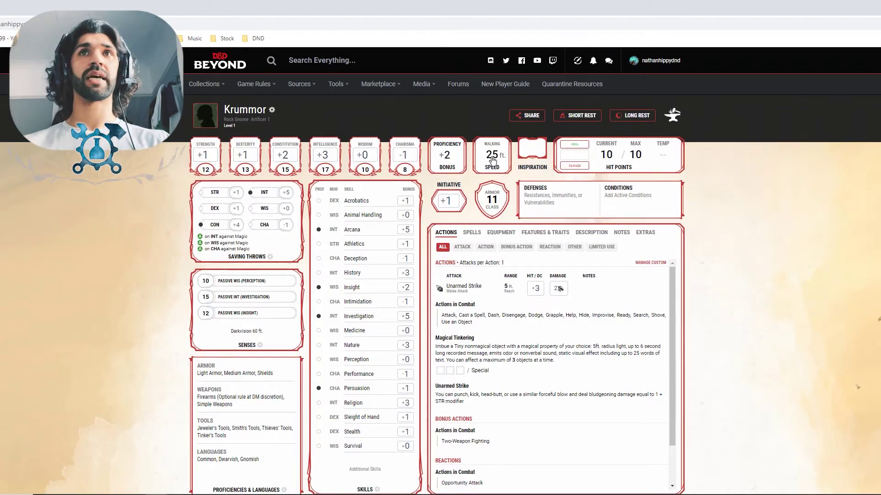
left_click(566, 208)
left_click(640, 184)
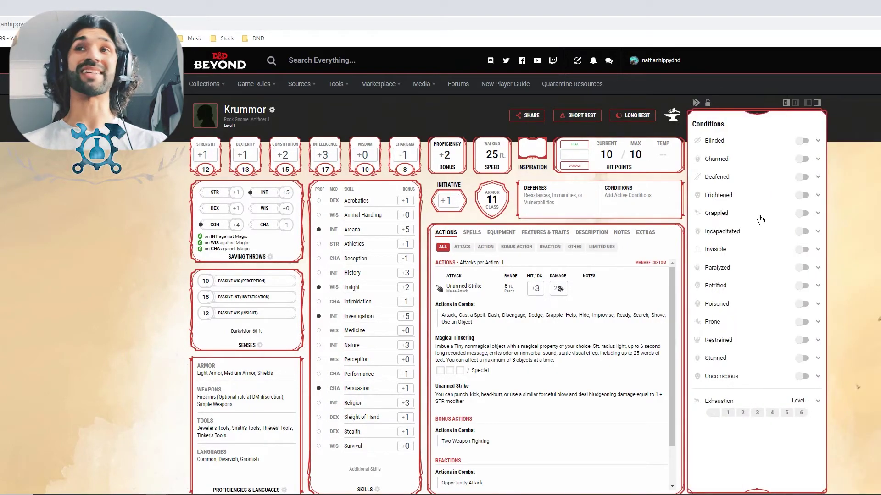
left_click(802, 230)
left_click(802, 231)
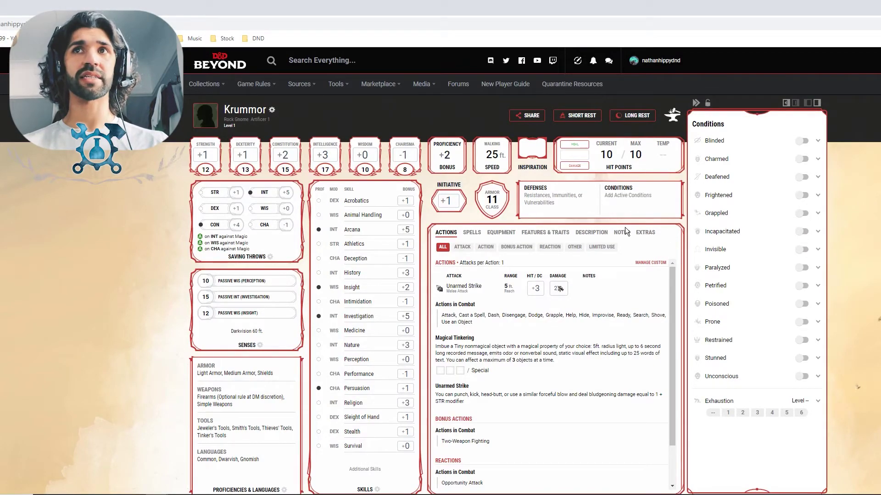
left_click(597, 219)
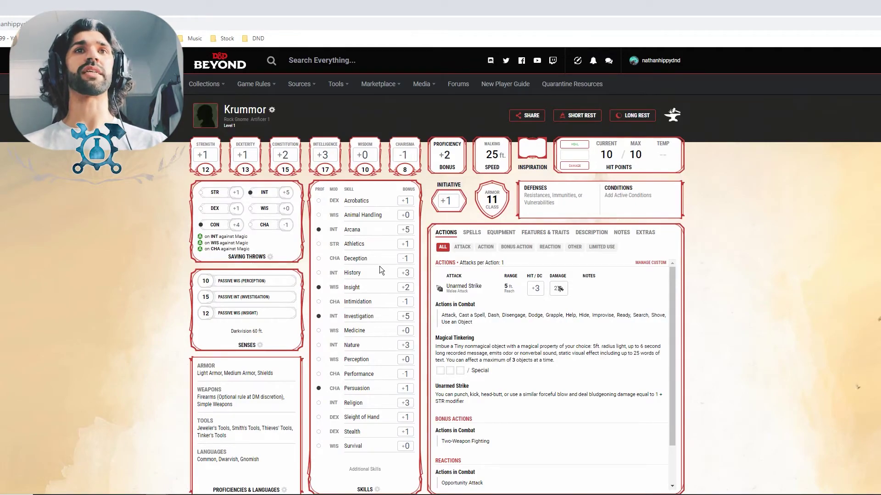
scroll(386, 298, "down", 1)
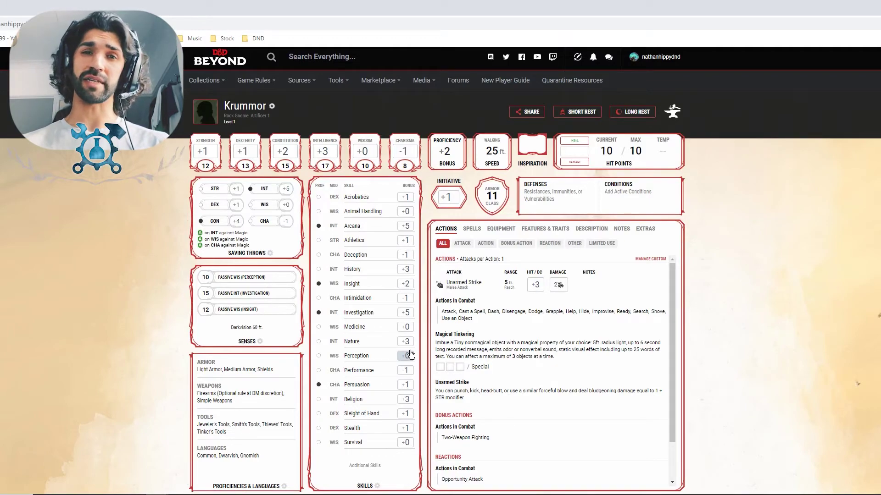
left_click(406, 312)
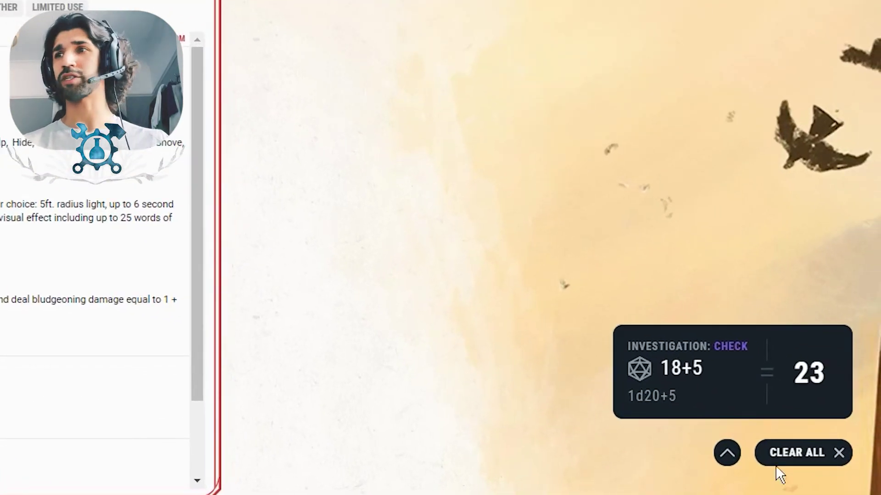
left_click(786, 454)
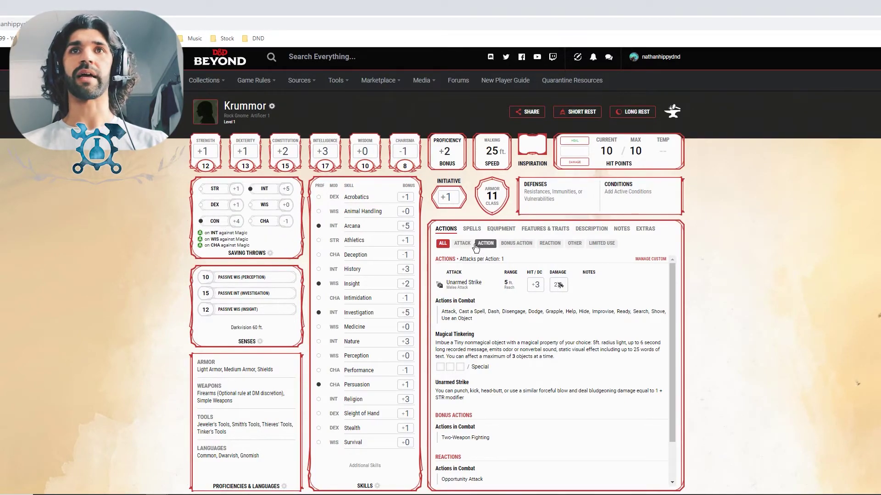
Equip the Crossbow Bolts and the light crossbow in the Equipment list.
left_click(495, 233)
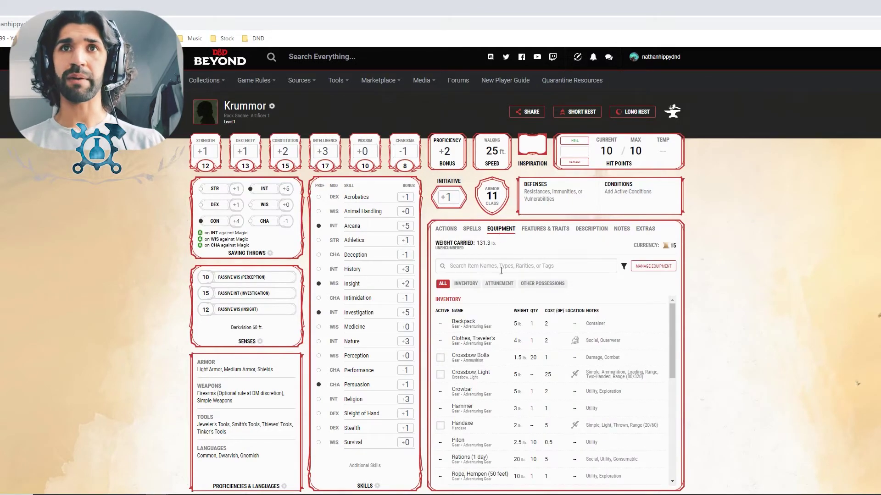
left_click(441, 358)
left_click(441, 375)
scroll(483, 363, "down", 1)
scroll(483, 352, "down", 1)
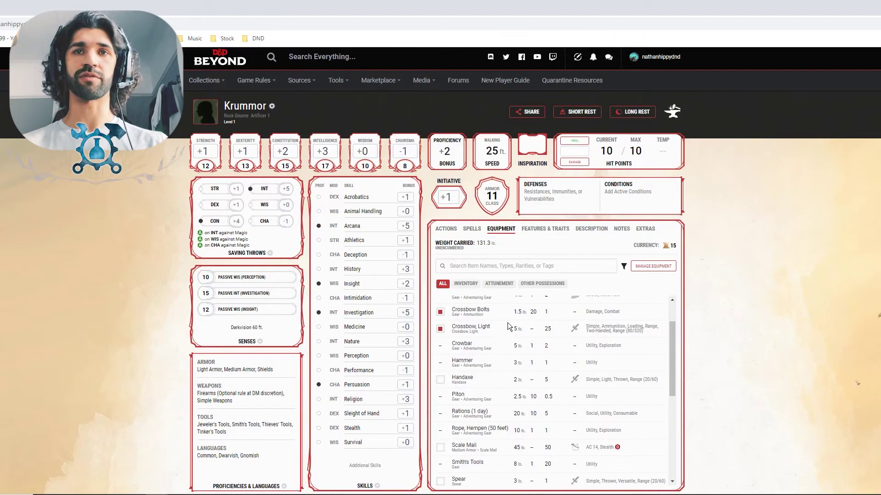
scroll(490, 384, "down", 3)
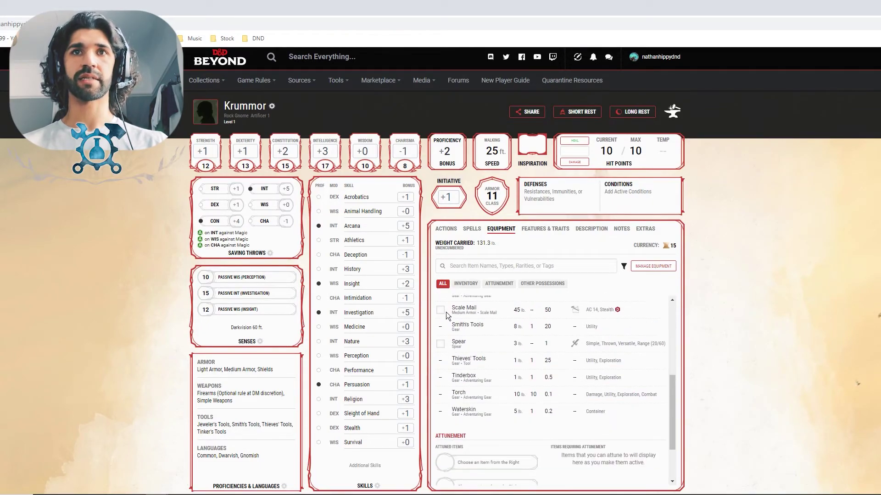
Equip the Scale Mail and Spear, raising AC to 15, and view the Actions list.
left_click(441, 312)
left_click(441, 312)
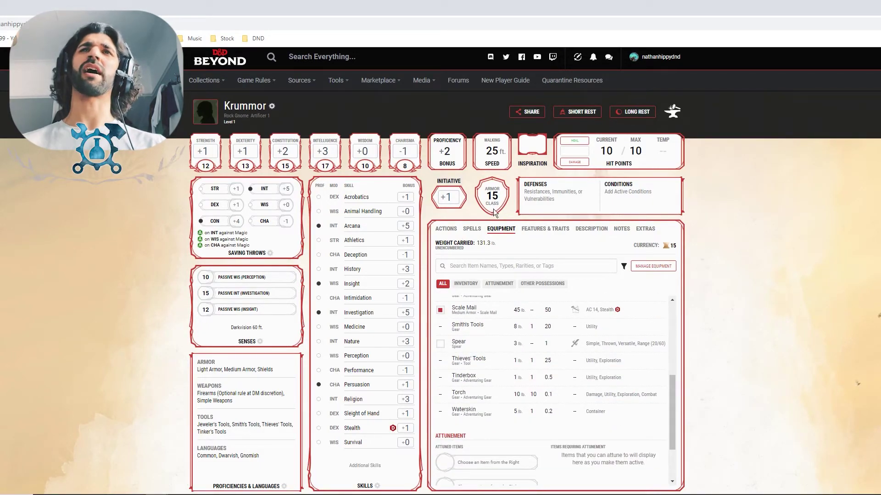
left_click(439, 311)
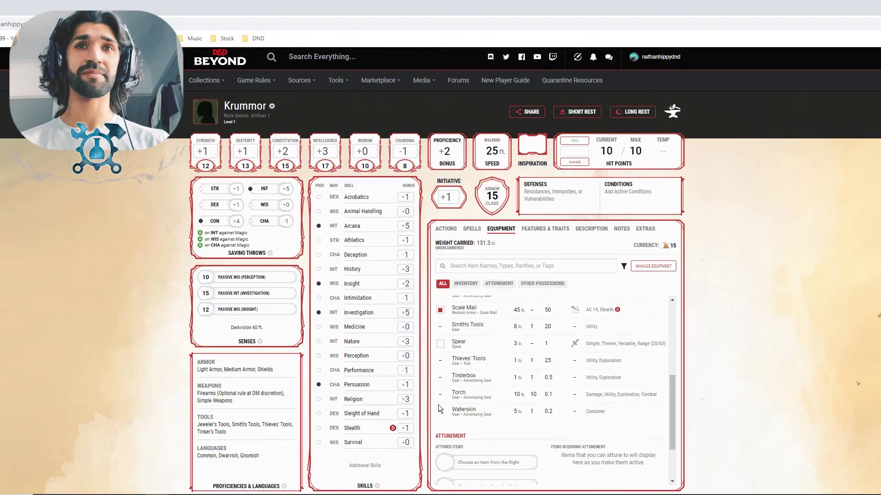
left_click(440, 345)
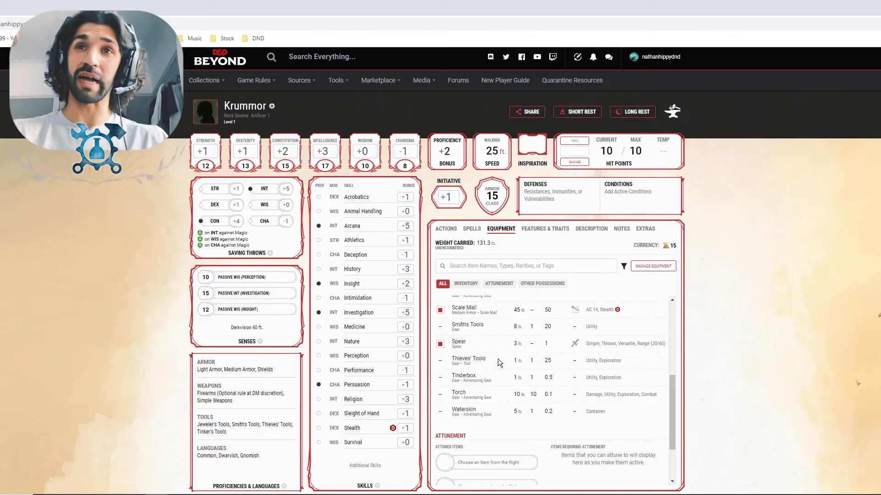
scroll(491, 369, "up", 5)
left_click(446, 228)
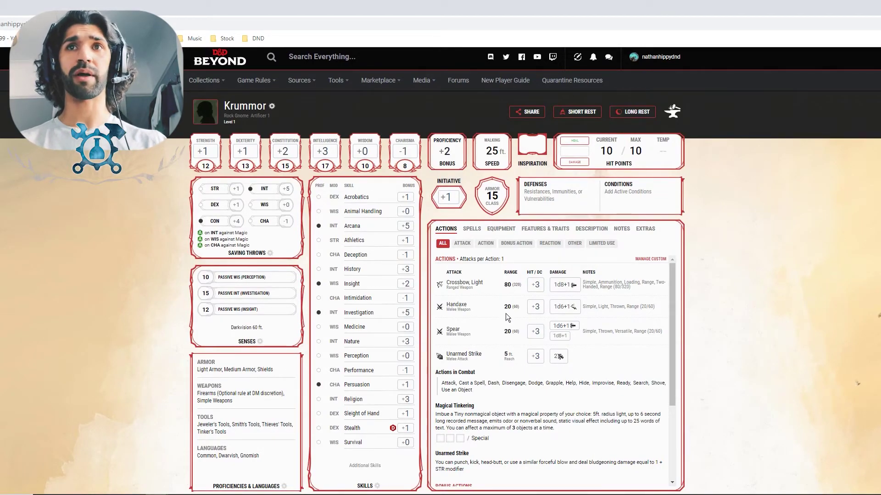
Roll a +3 Spear attack from the Actions list.
left_click(535, 332)
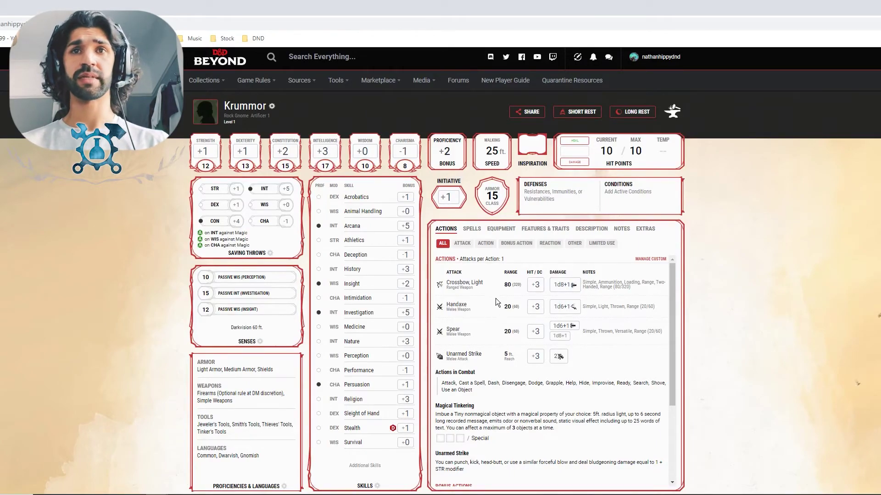
scroll(497, 300, "down", 1)
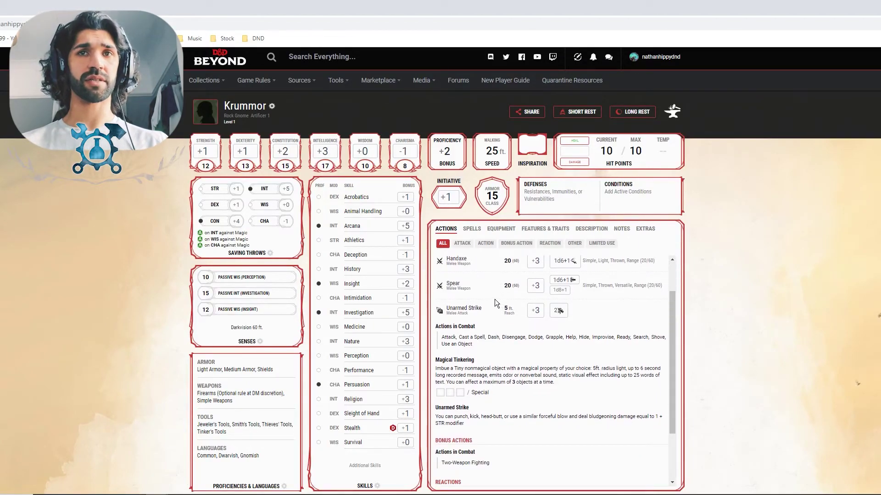
scroll(496, 301, "down", 2)
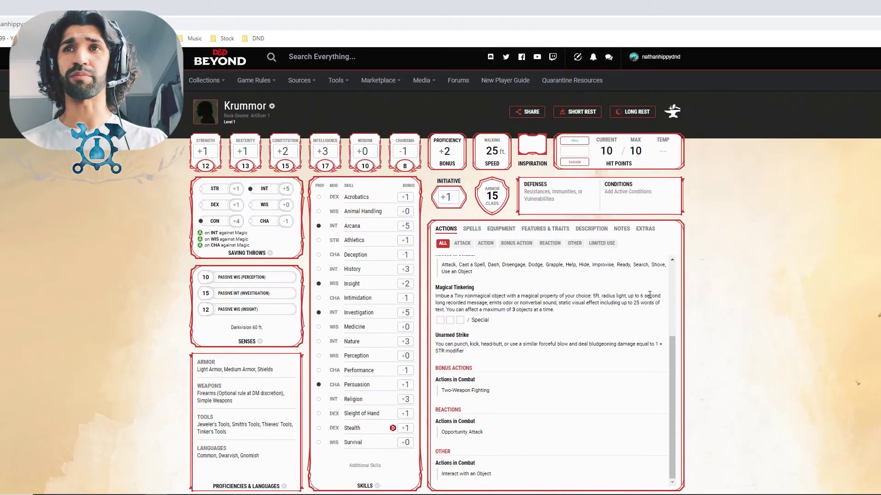
Review Magical Tinkering details, then show spells with +5 attack and save DC 13.
left_click(469, 301)
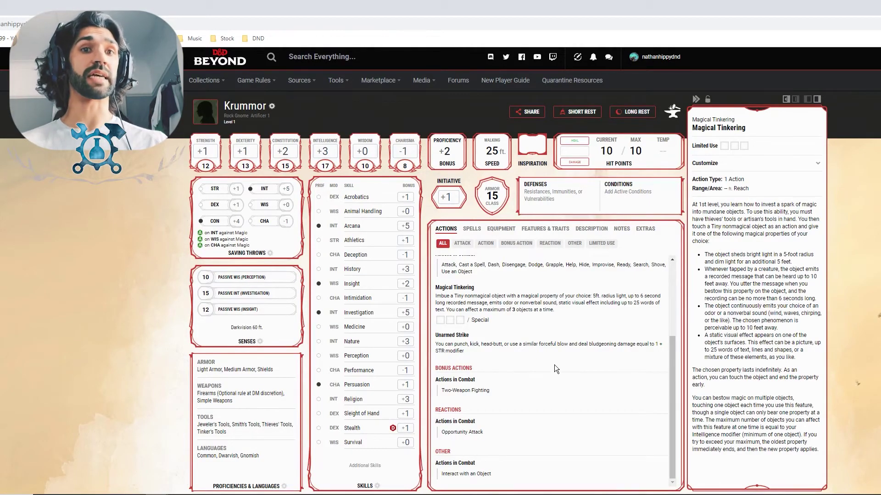
left_click(165, 365)
scroll(517, 307, "up", 5)
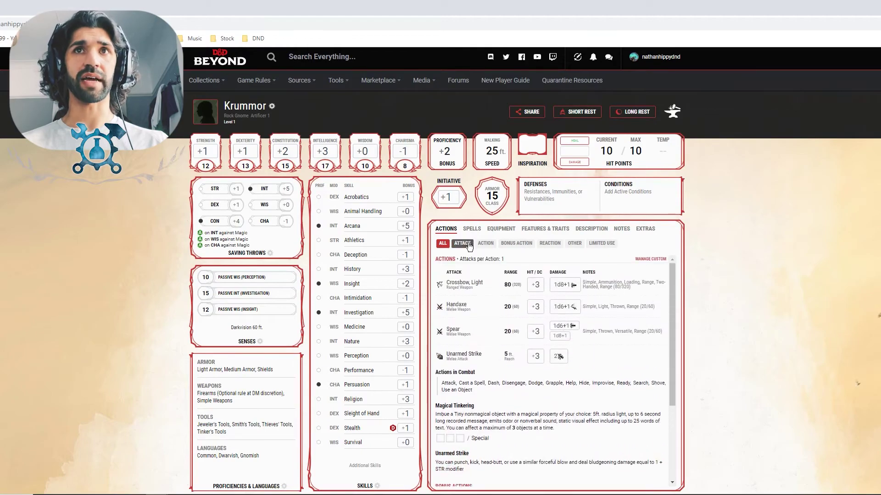
left_click(471, 229)
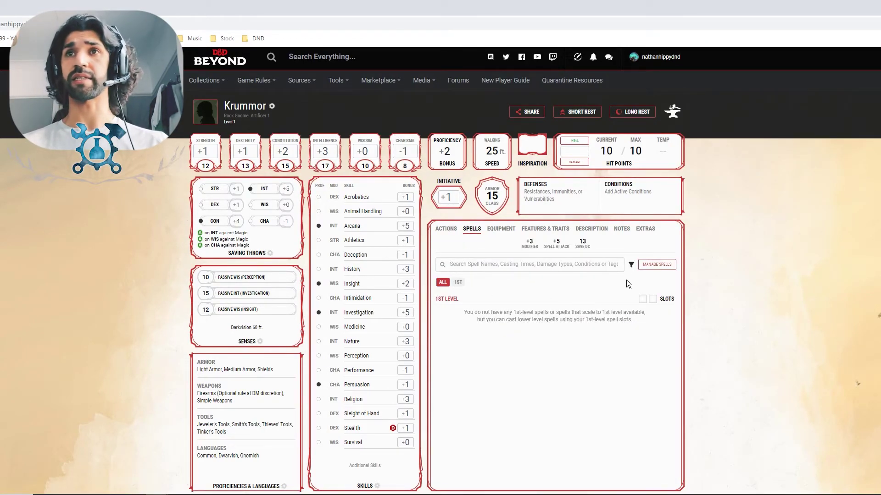
Open Manage Spells and browse the Known Spells list of Artificer cantrips and 1st-level spells.
left_click(656, 269)
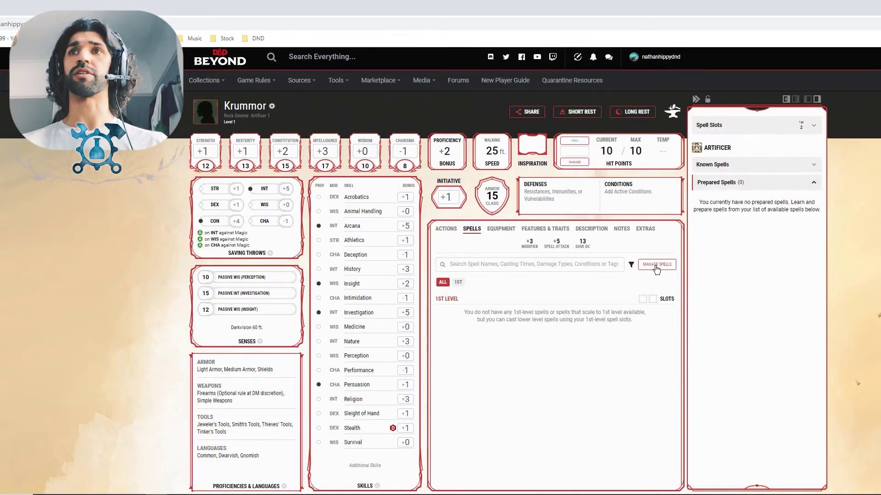
left_click(759, 167)
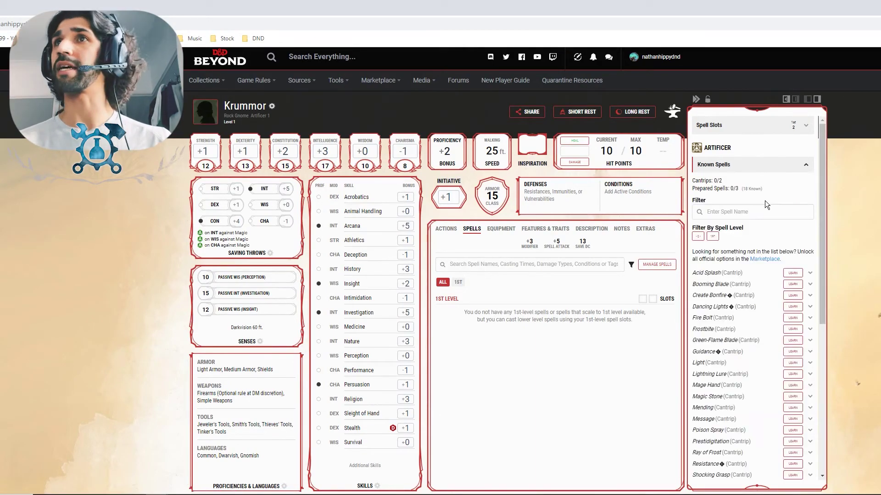
scroll(736, 299, "down", 3)
scroll(735, 300, "down", 5)
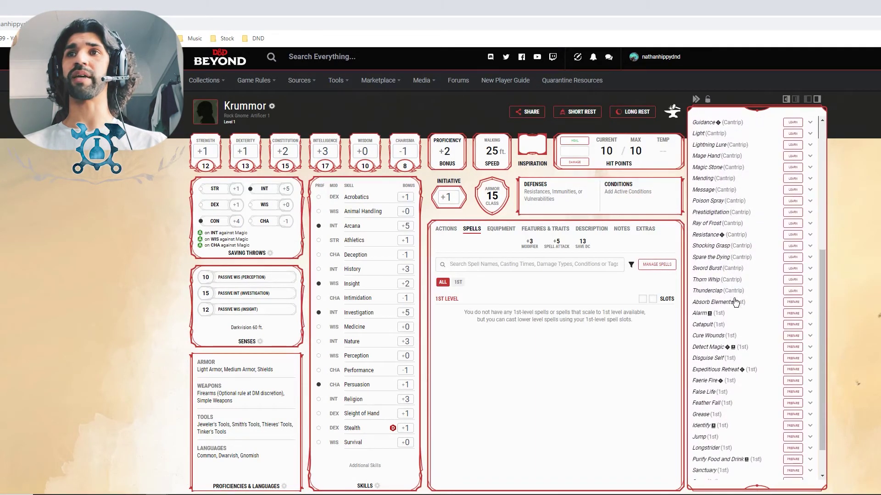
scroll(734, 275, "up", 10)
scroll(746, 267, "up", 1)
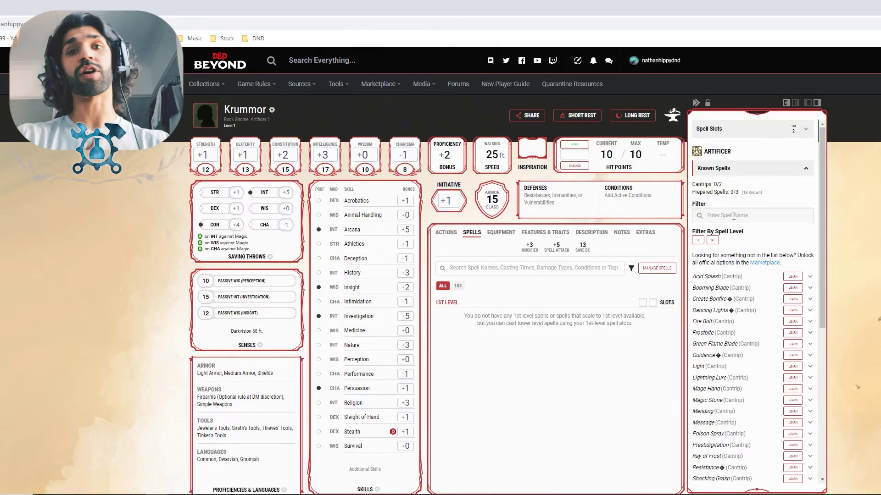
Filter to cantrips and learn Light and Create Bonfire.
left_click(700, 243)
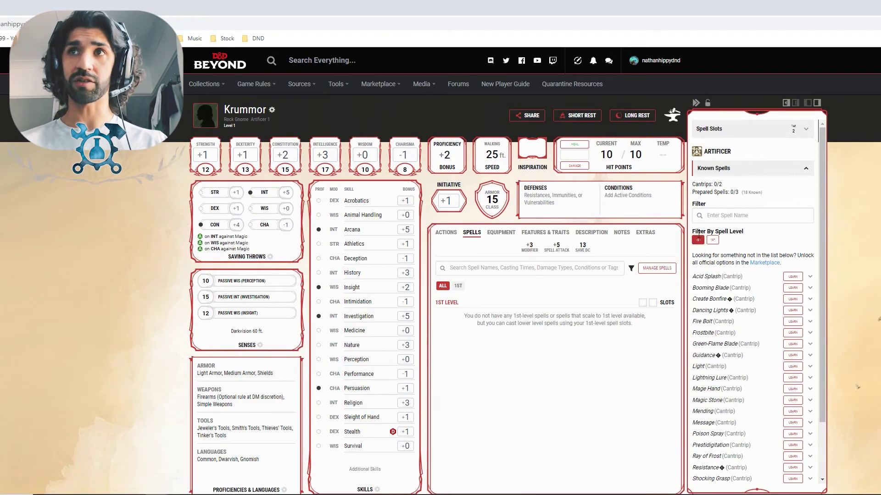
scroll(732, 323, "down", 1)
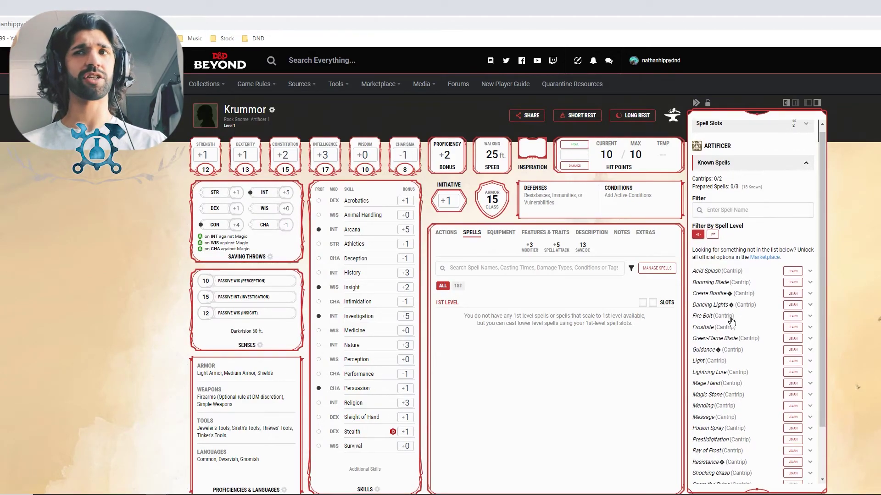
scroll(733, 322, "down", 2)
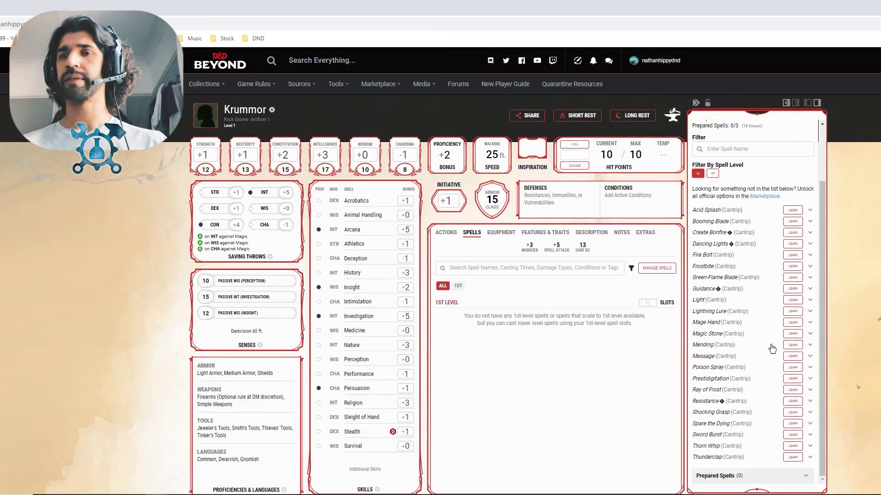
left_click(795, 303)
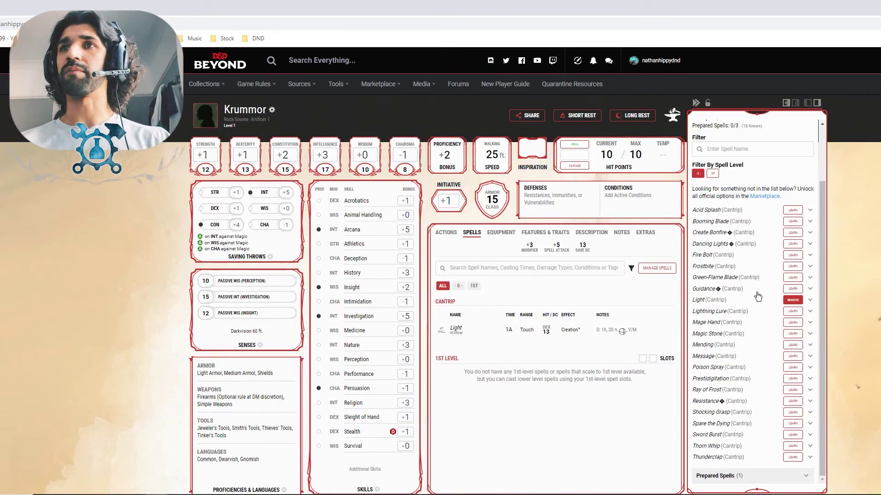
left_click(754, 261)
left_click(754, 271)
Read Create Bonfire's full description, then check the spell modifier and attack bonus on the sheet.
left_click(793, 232)
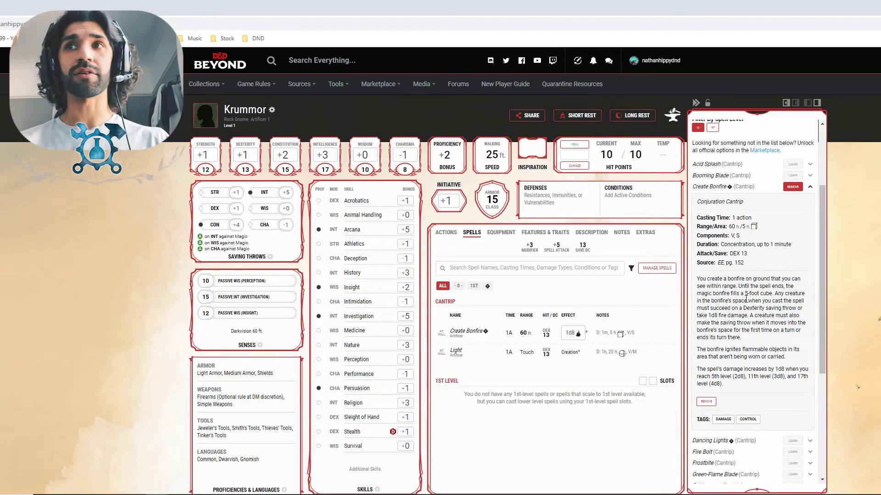
left_click_drag(697, 279, 750, 345)
left_click(527, 259)
left_click_drag(518, 246, 544, 255)
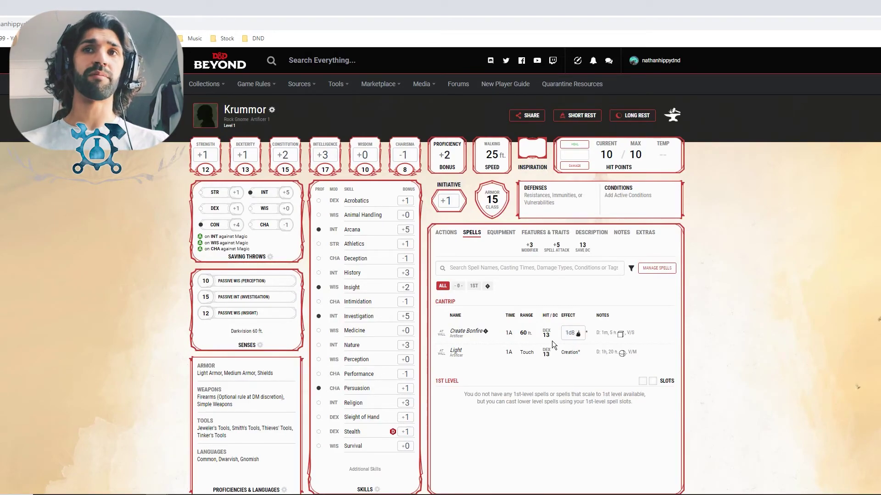
Filter Known Spells to 1st level and prepare Catapult, Cure Wounds and Jump.
left_click(657, 268)
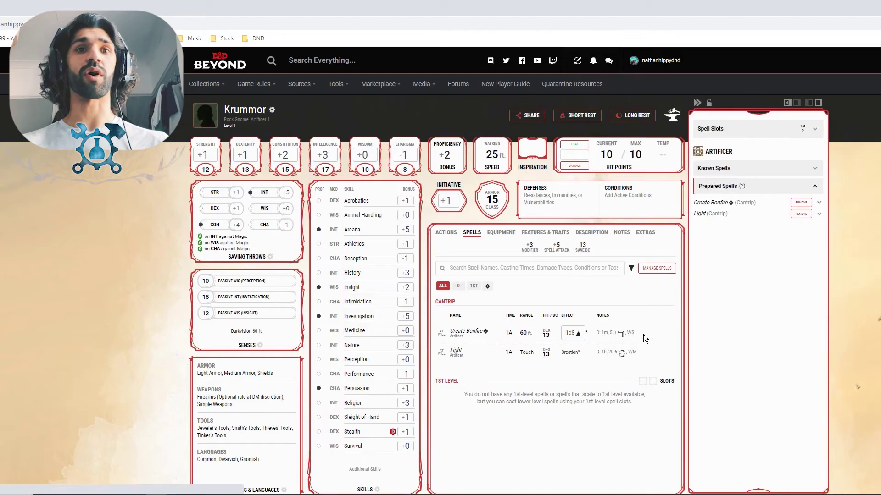
left_click(752, 169)
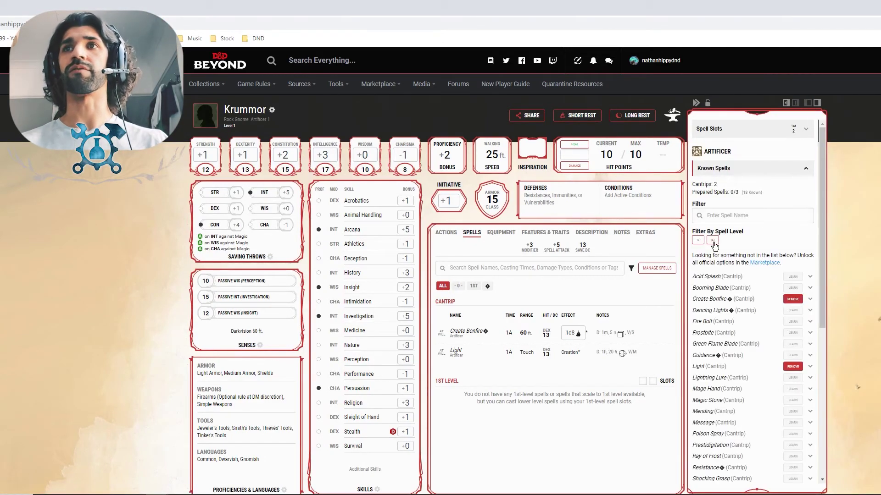
left_click(714, 242)
scroll(793, 290, "down", 1)
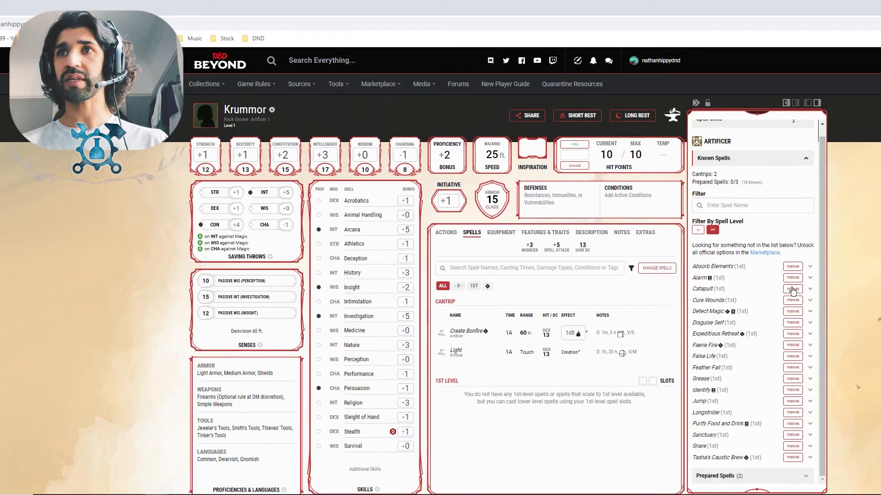
left_click(794, 289)
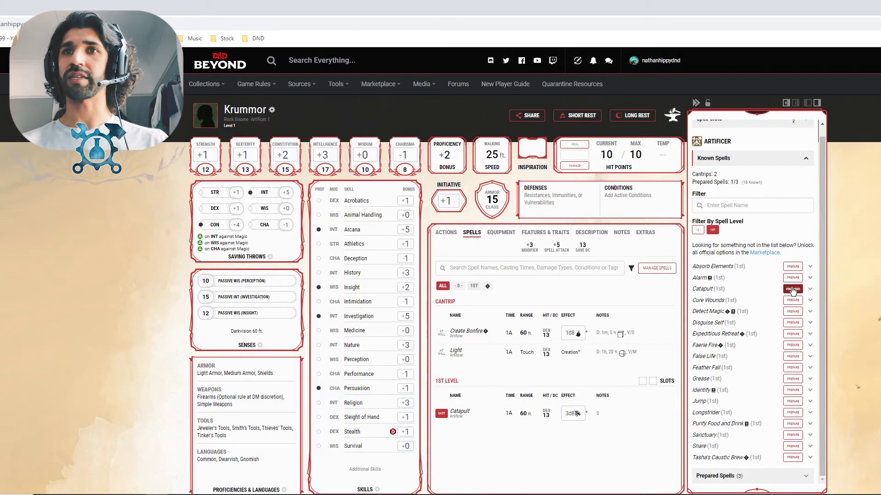
scroll(758, 302, "down", 1)
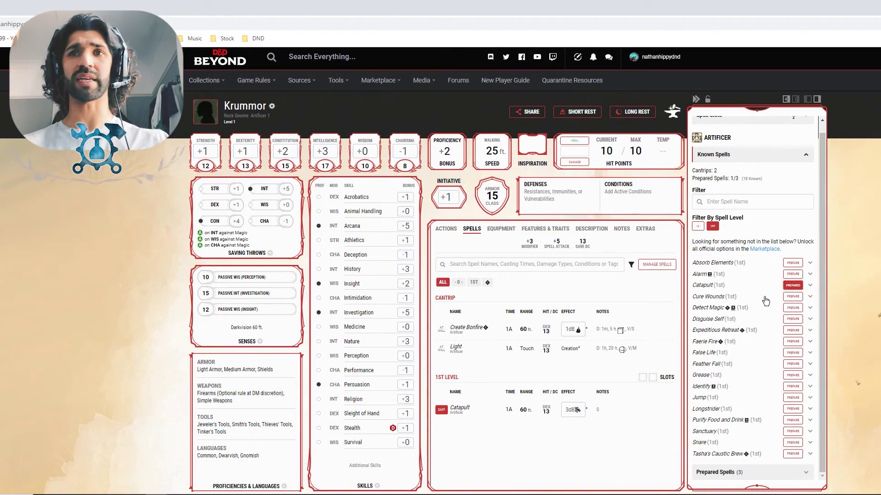
left_click(792, 297)
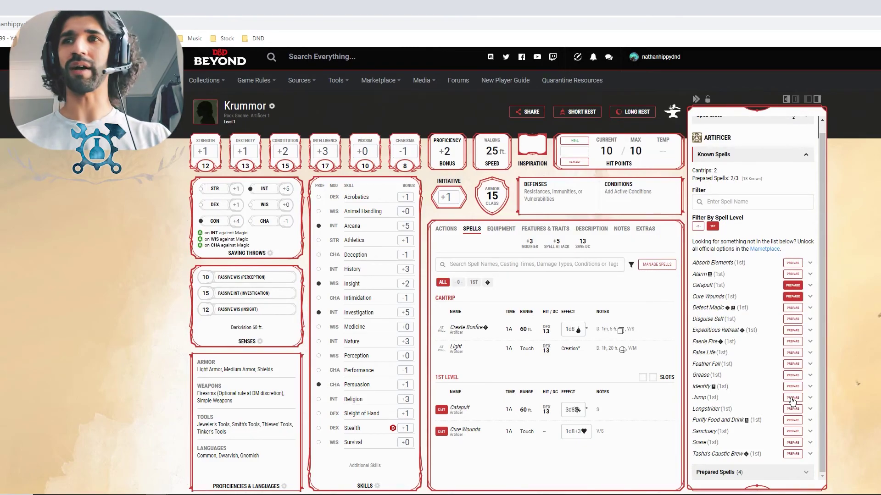
left_click(793, 400)
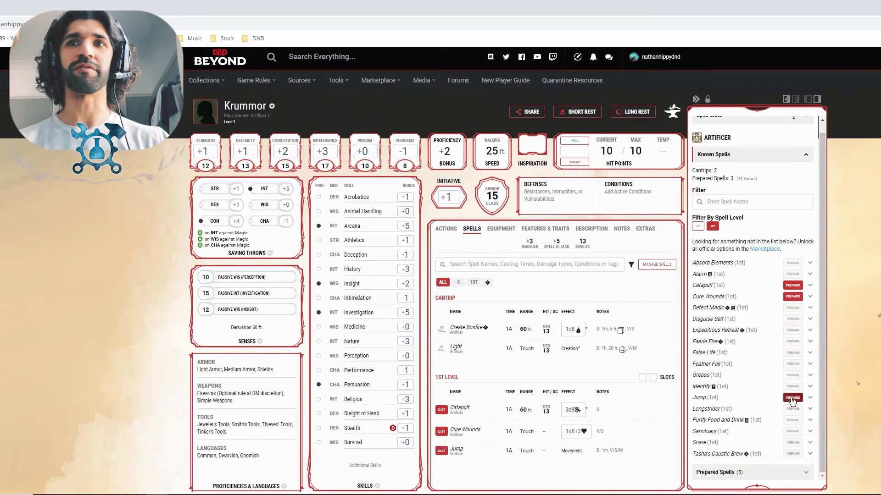
left_click(551, 379)
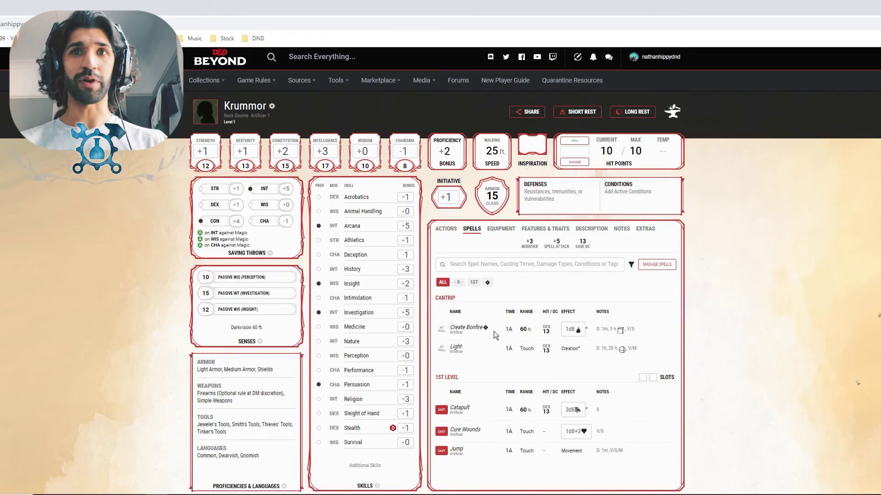
Reopen Known Spells and check the 1st-level and cantrip lists.
left_click(657, 265)
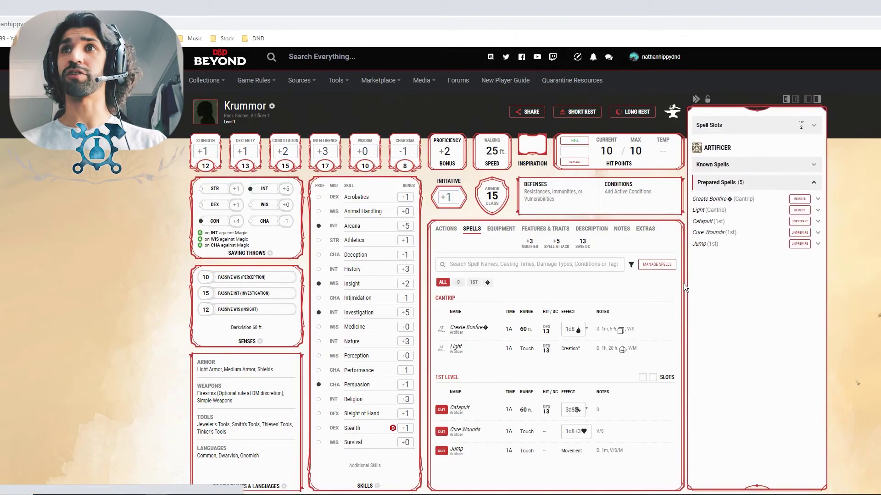
left_click(736, 166)
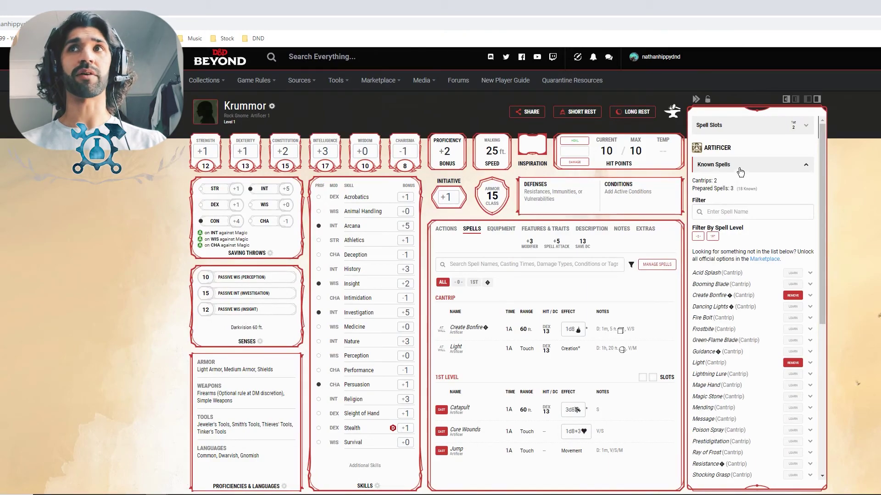
left_click(712, 236)
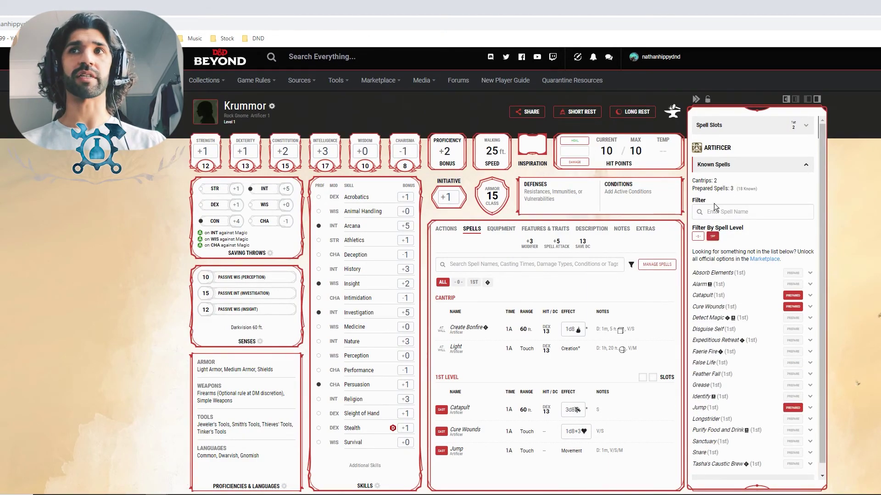
left_click(697, 236)
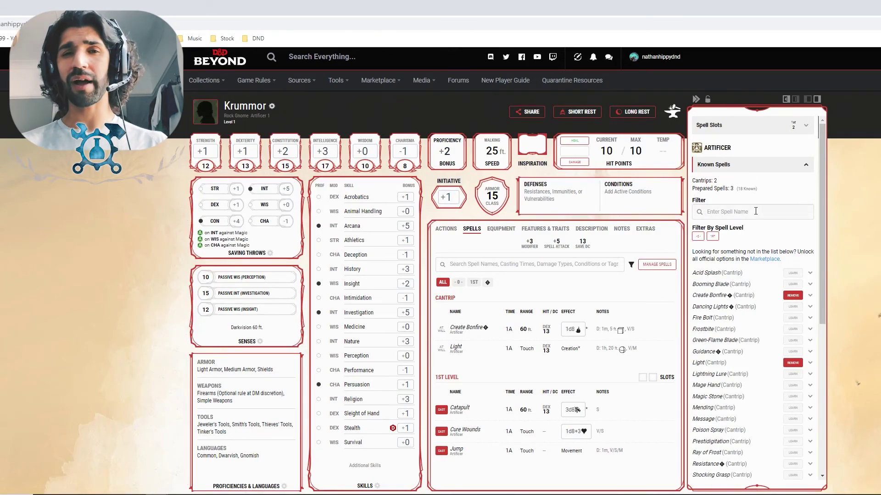
Close the spell panel and view the Actions, Features & Traits and Description sections.
left_click(767, 166)
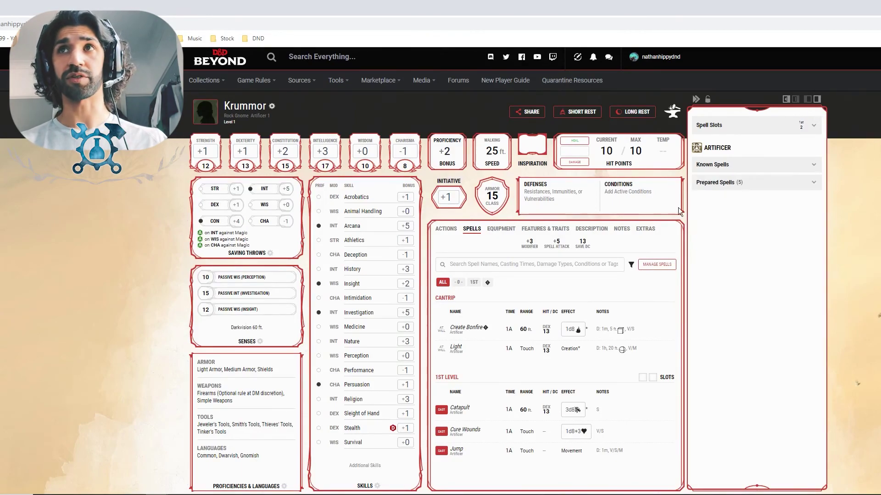
left_click(443, 230)
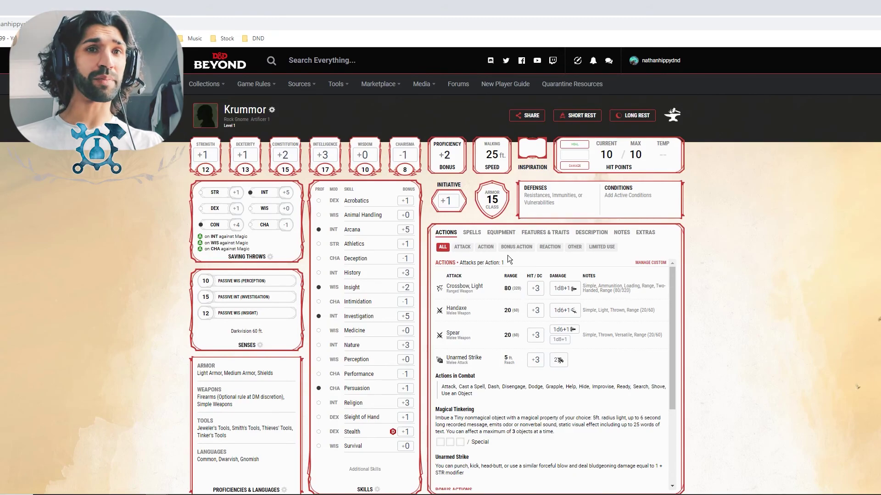
left_click(545, 233)
left_click(591, 233)
Flip between the Notes, Description and Extras sections.
left_click(622, 229)
left_click(592, 229)
left_click(625, 230)
left_click(652, 232)
left_click(622, 229)
left_click(591, 229)
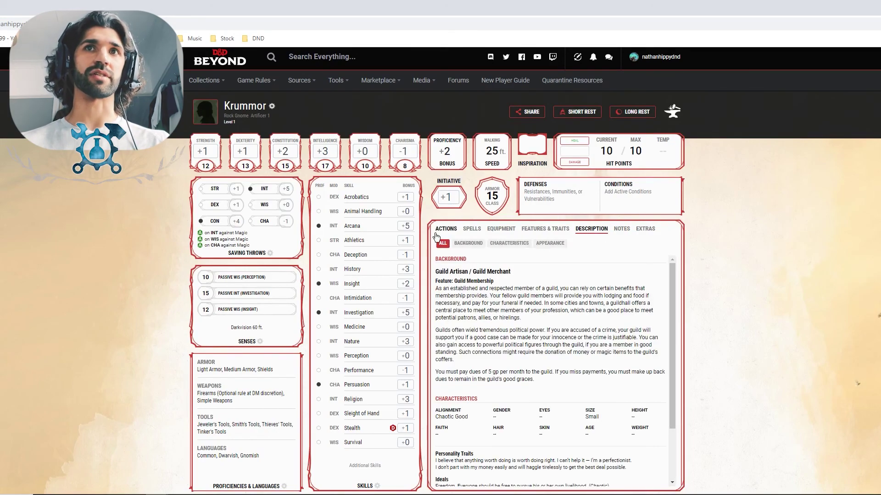
Return to the Actions list showing crossbow, handaxe and spear attacks, and glance at Charisma details.
left_click(438, 230)
left_click(415, 168)
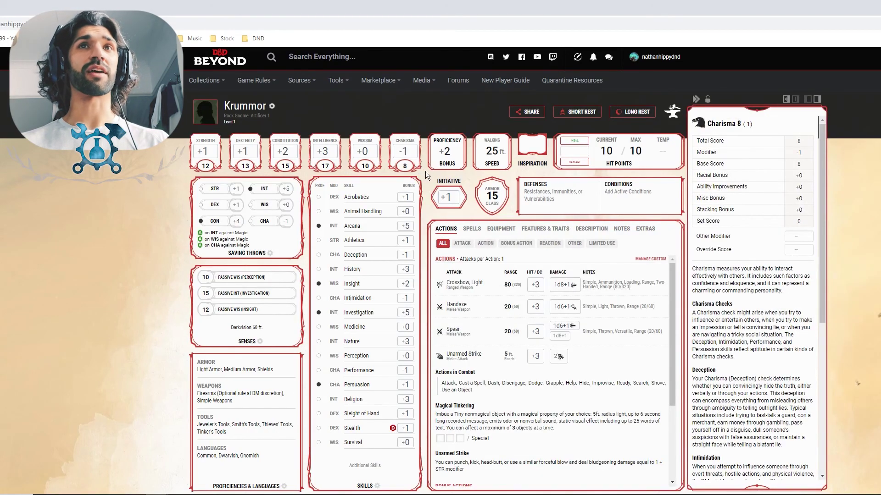
left_click(425, 171)
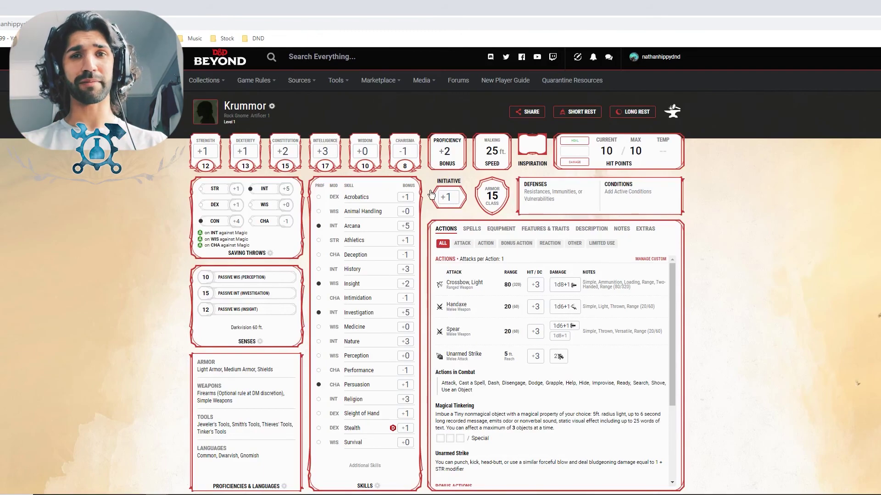